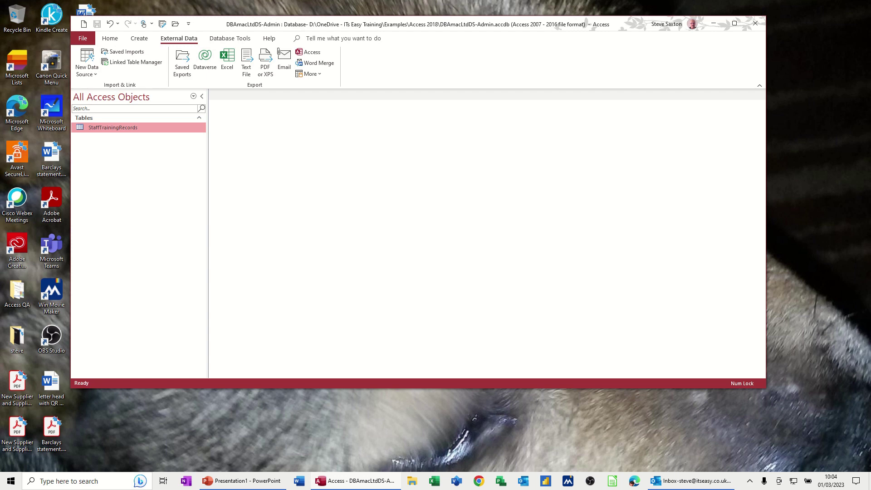
Step: Maximize the Access window showing the DBAmacLtdDS-Admin database
{"action": "left_click", "coordinate": [734, 24]}
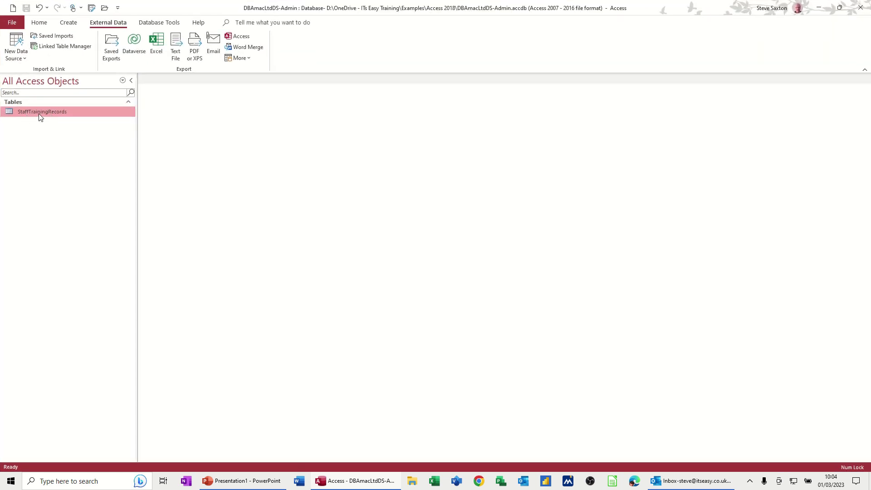
Step: Review the StaffTrainingRecords table, close it, and launch the Word Merge wizard
{"action": "double_click", "coordinate": [40, 112]}
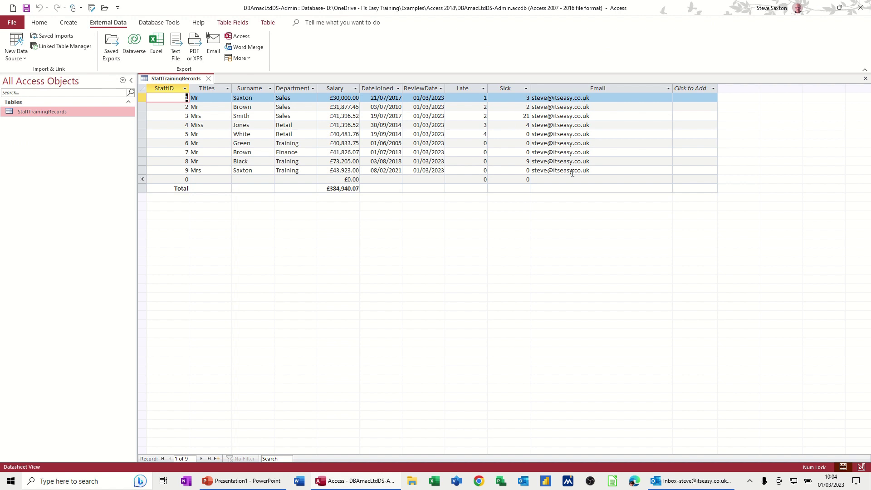
{"action": "left_click", "coordinate": [209, 79]}
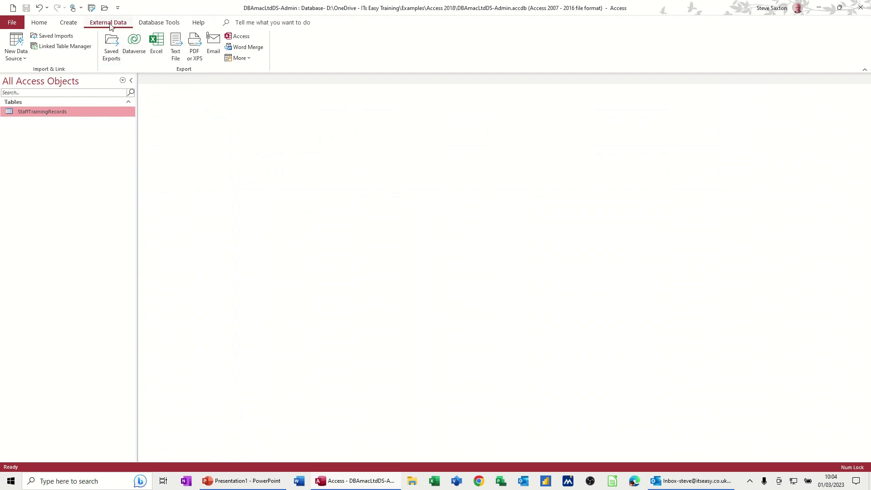
{"action": "left_click", "coordinate": [249, 50]}
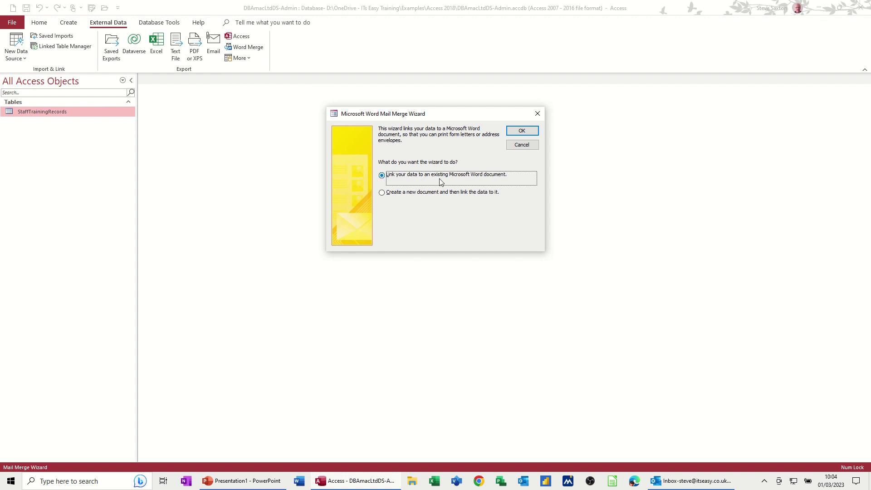
Step: Link the staff records to the existing HR Report.docx in the Documents folder
{"action": "left_click", "coordinate": [519, 133]}
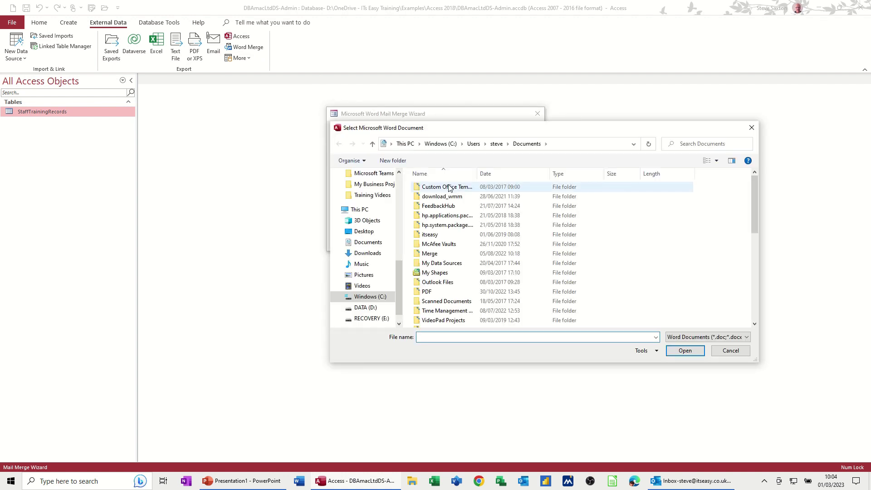
{"action": "left_click", "coordinate": [368, 242]}
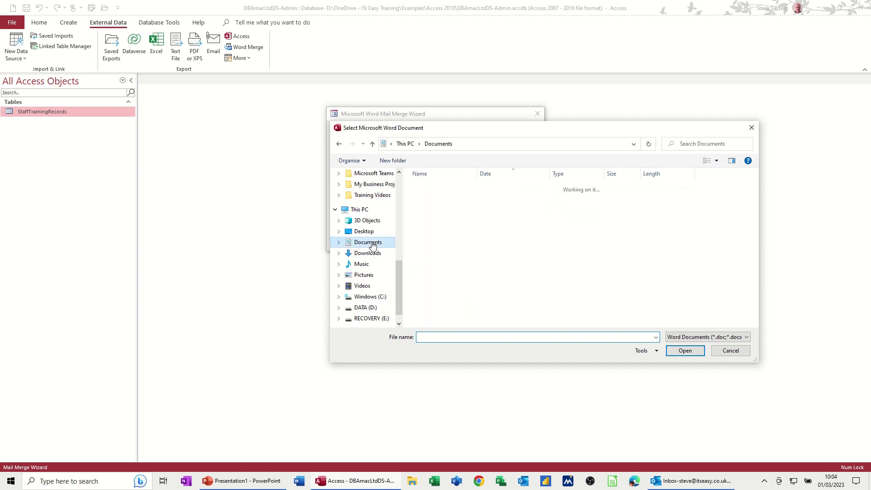
{"action": "scroll", "coordinate": [458, 225], "scroll_direction": "down", "scroll_amount": 3}
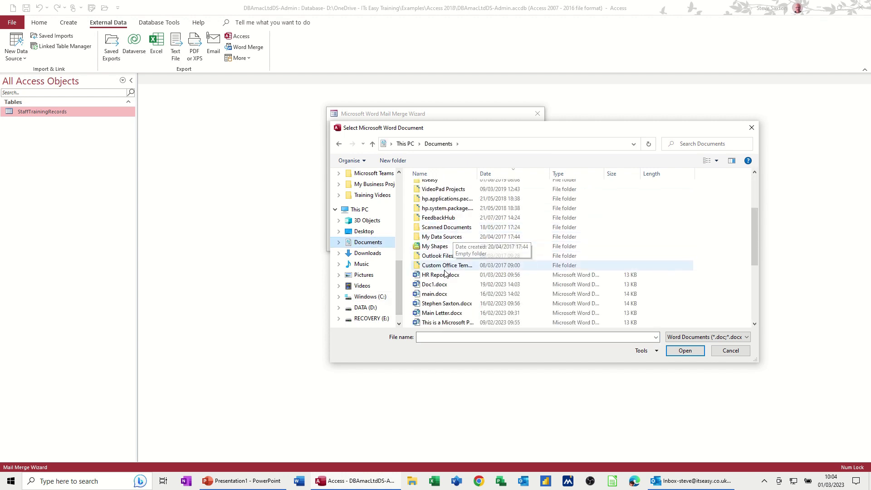
{"action": "double_click", "coordinate": [431, 275]}
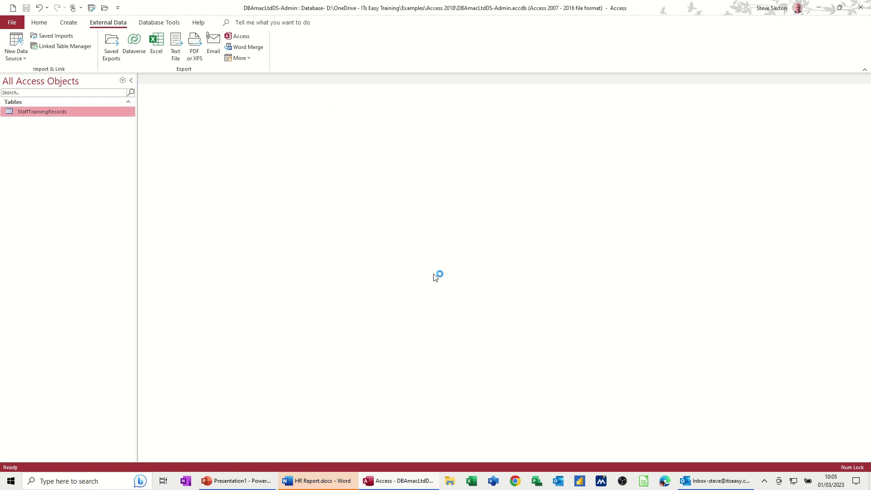
Step: Bring the HR Report document forward in Word and maximize it, showing the merge field list
{"action": "left_click", "coordinate": [344, 481]}
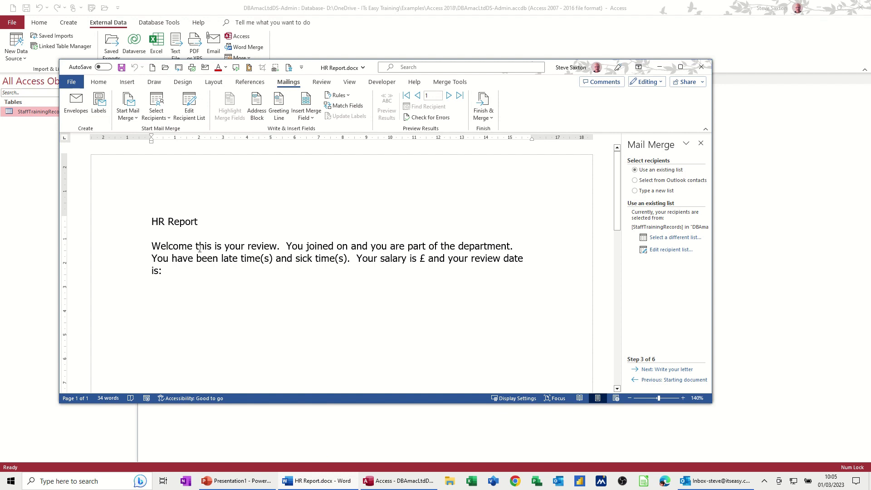
{"action": "left_click", "coordinate": [680, 66]}
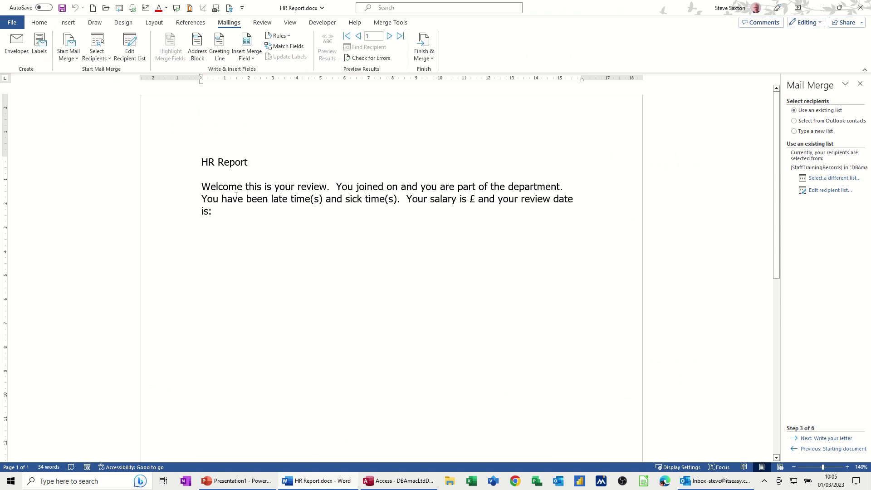
{"action": "left_click", "coordinate": [249, 58]}
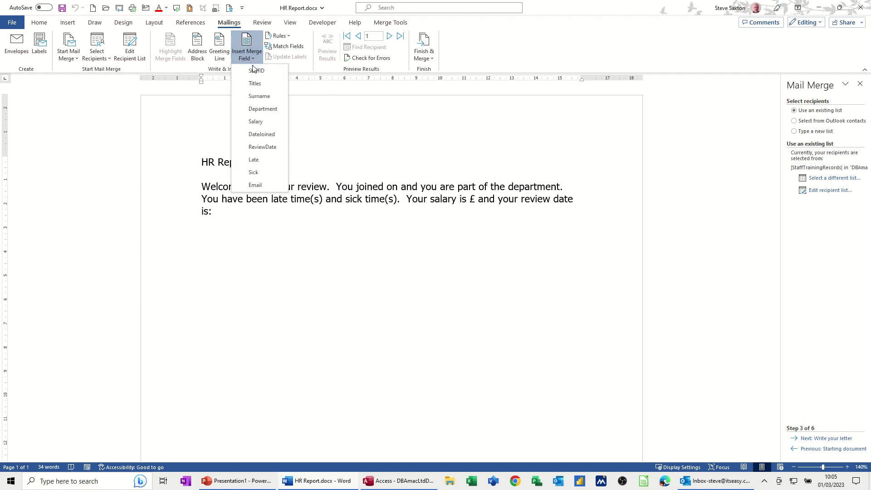
Step: Insert «Titles» and «Surname» after Welcome, and «DateJoined» after 'joined on'
{"action": "left_click", "coordinate": [255, 84]}
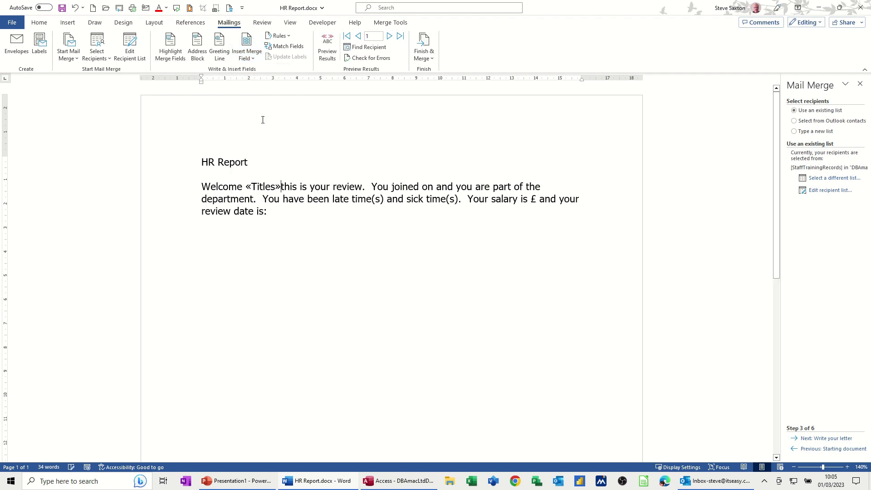
{"action": "left_click", "coordinate": [249, 57]}
{"action": "left_click", "coordinate": [258, 94]}
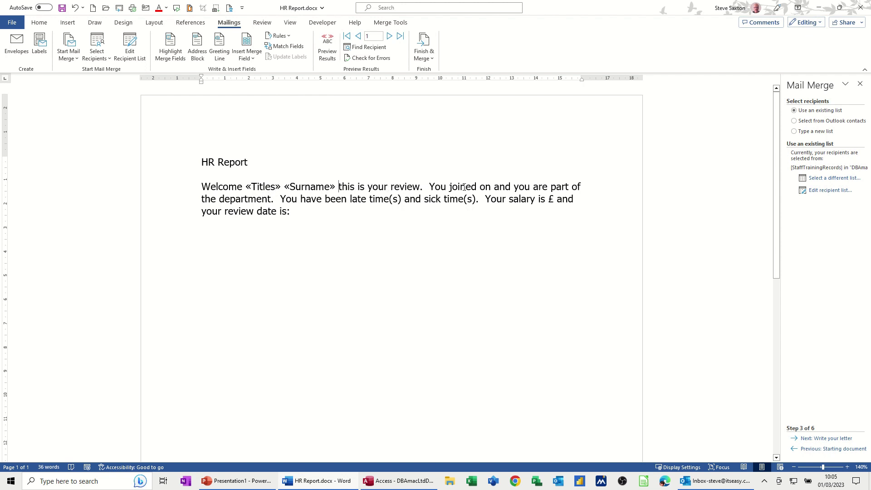
{"action": "left_click", "coordinate": [492, 186]}
{"action": "left_click", "coordinate": [252, 56]}
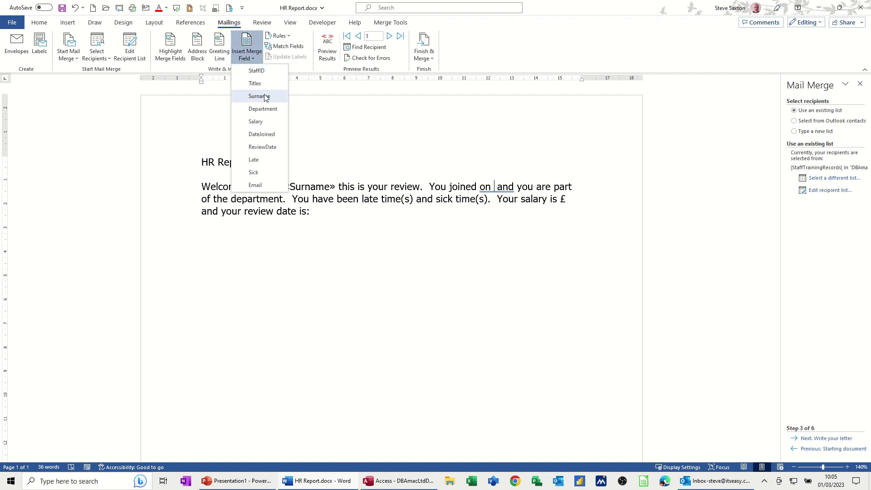
{"action": "left_click", "coordinate": [271, 134]}
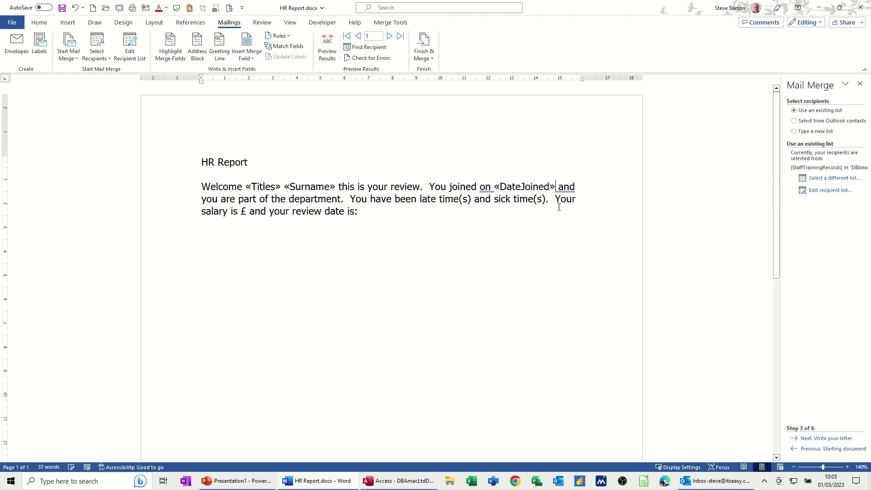
Step: Insert the «Department», «Late» and «Sick» merge fields at their places in the letter
{"action": "left_click", "coordinate": [283, 202]}
{"action": "left_click", "coordinate": [254, 60]}
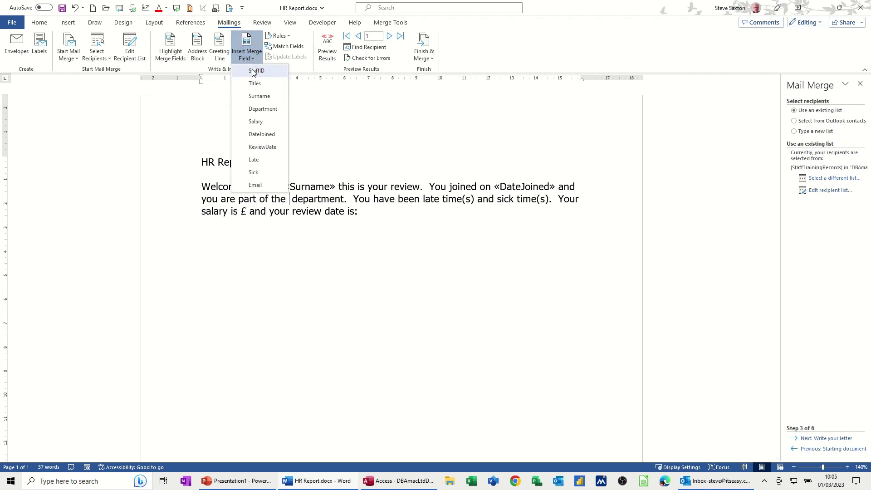
{"action": "left_click", "coordinate": [258, 108]}
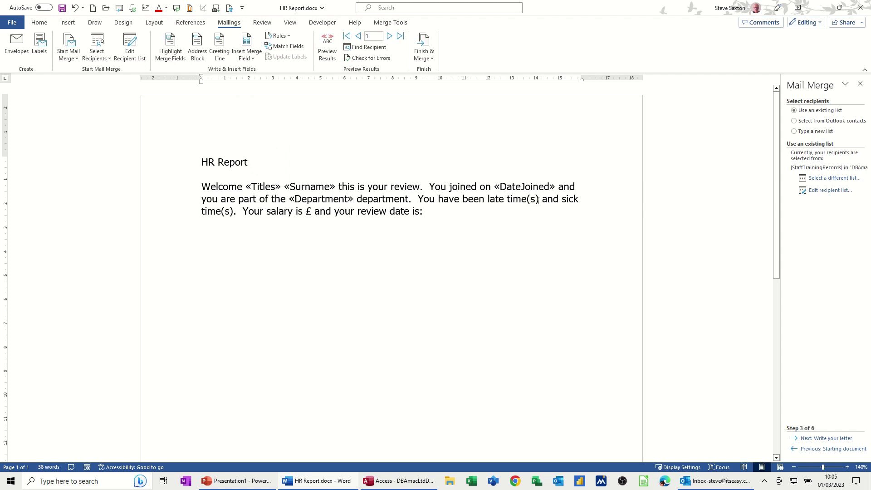
{"action": "left_click", "coordinate": [508, 199]}
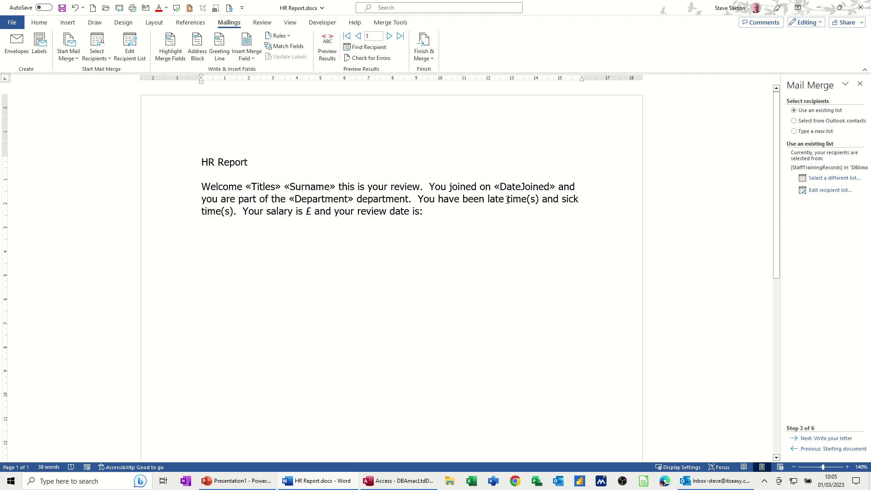
{"action": "left_click", "coordinate": [248, 55]}
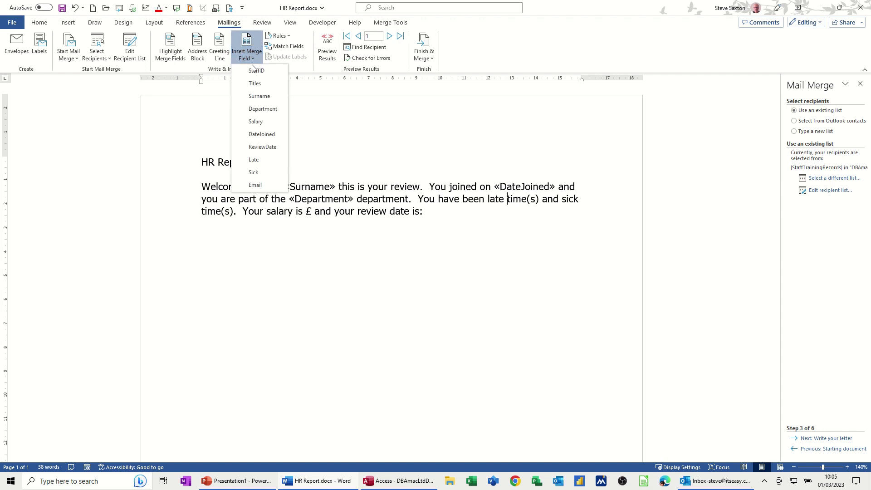
{"action": "left_click", "coordinate": [254, 159]}
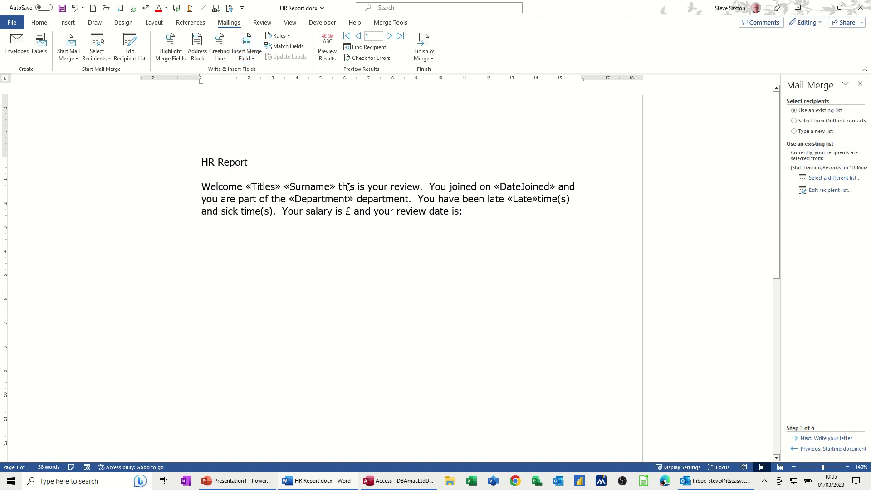
{"action": "left_click", "coordinate": [238, 212]}
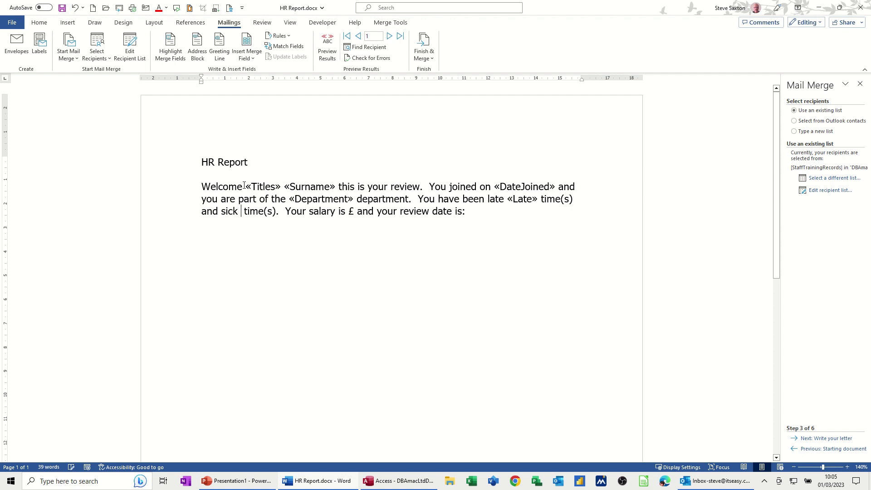
{"action": "left_click", "coordinate": [246, 54]}
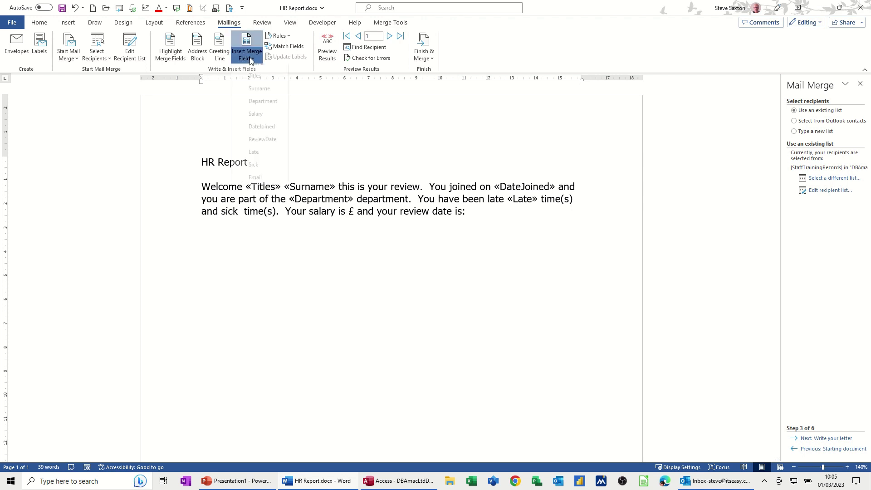
{"action": "left_click", "coordinate": [260, 169]}
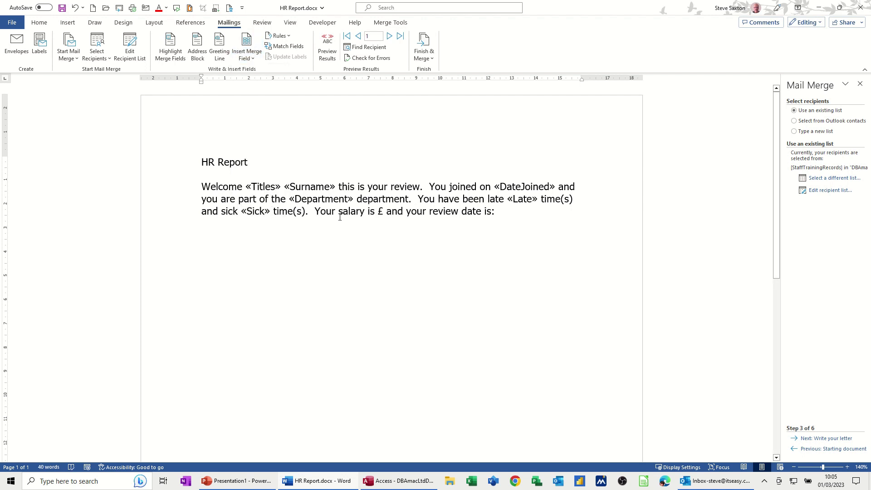
Step: Insert «Salary» after the £ sign and «ReviewDate» after 'review date is:', then preview results
{"action": "left_click", "coordinate": [382, 211]}
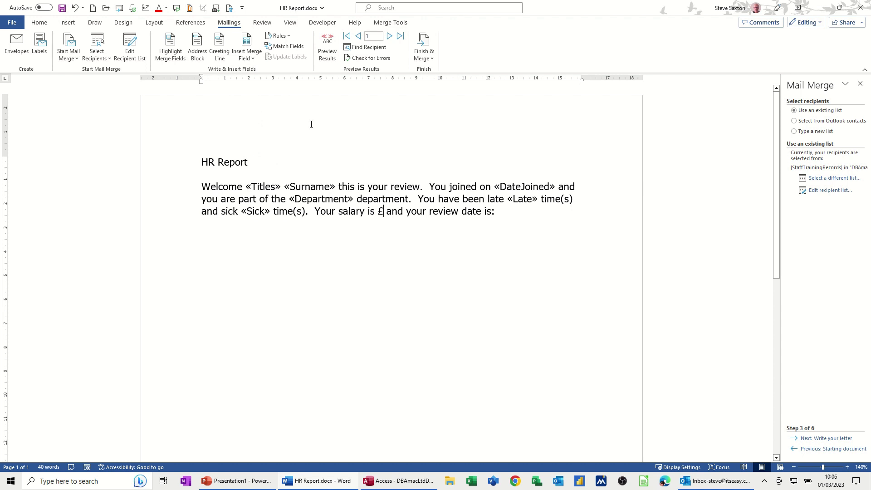
{"action": "left_click", "coordinate": [247, 55]}
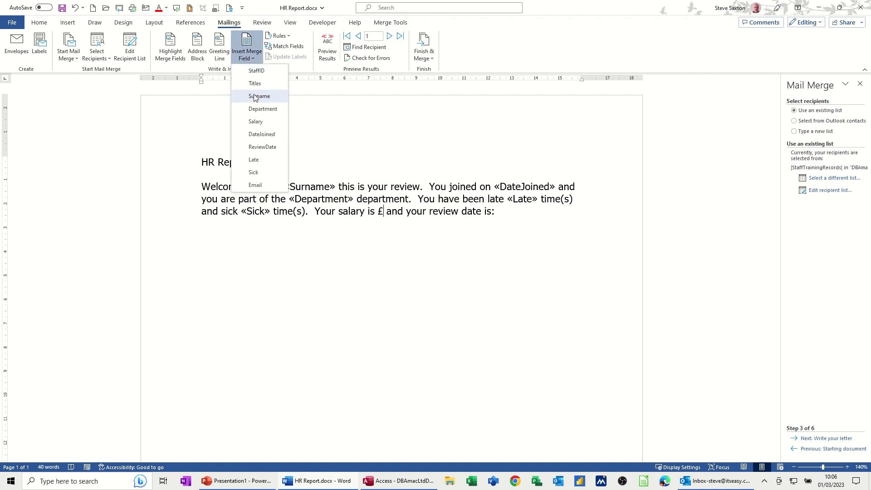
{"action": "left_click", "coordinate": [255, 122]}
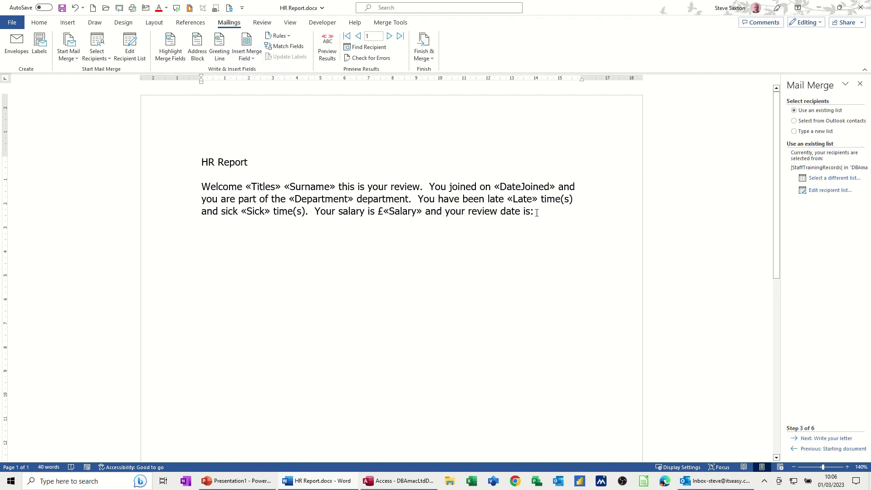
{"action": "left_click", "coordinate": [242, 58]}
{"action": "left_click", "coordinate": [257, 147]}
{"action": "left_click", "coordinate": [327, 45]}
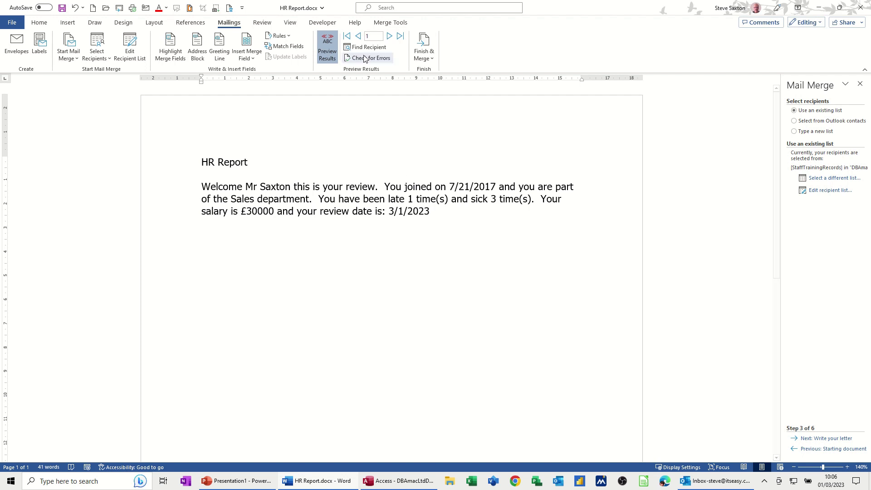
Step: Step through the previewed letters to the fifth recipient, a Retail employee on £40481.76
{"action": "left_click", "coordinate": [389, 36]}
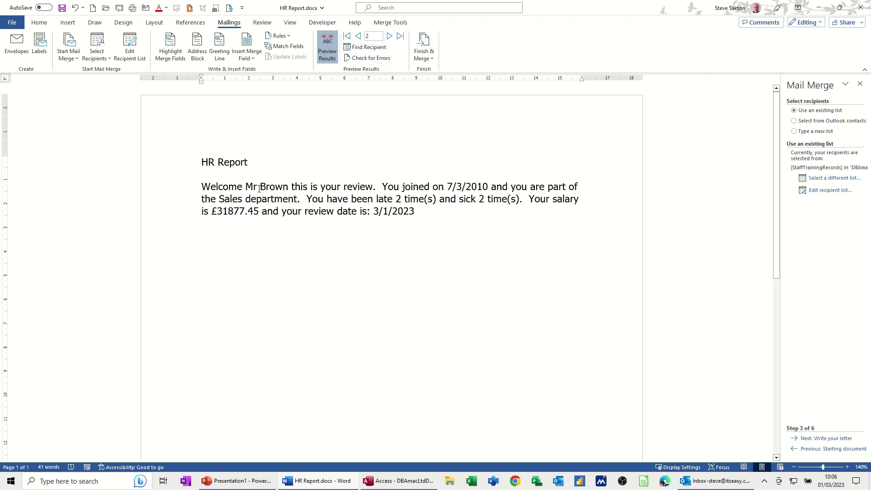
{"action": "left_click", "coordinate": [389, 37]}
{"action": "left_click", "coordinate": [389, 38]}
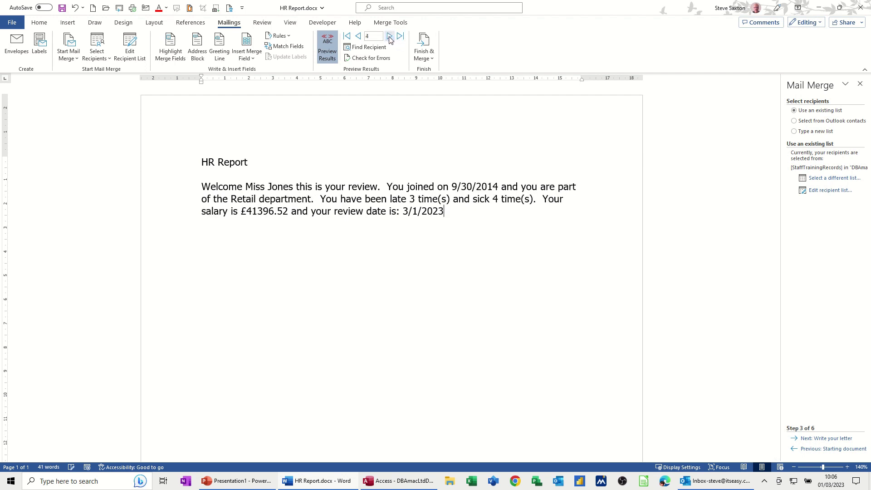
{"action": "left_click", "coordinate": [389, 37]}
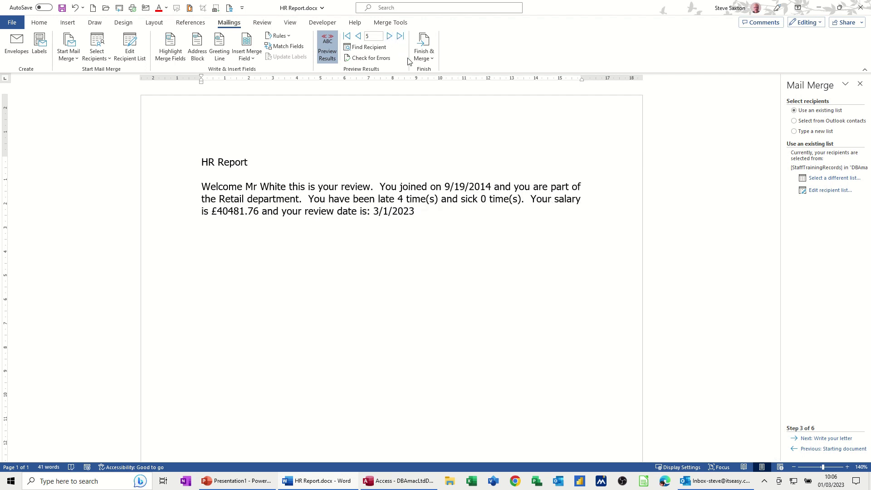
{"action": "left_click", "coordinate": [427, 59]}
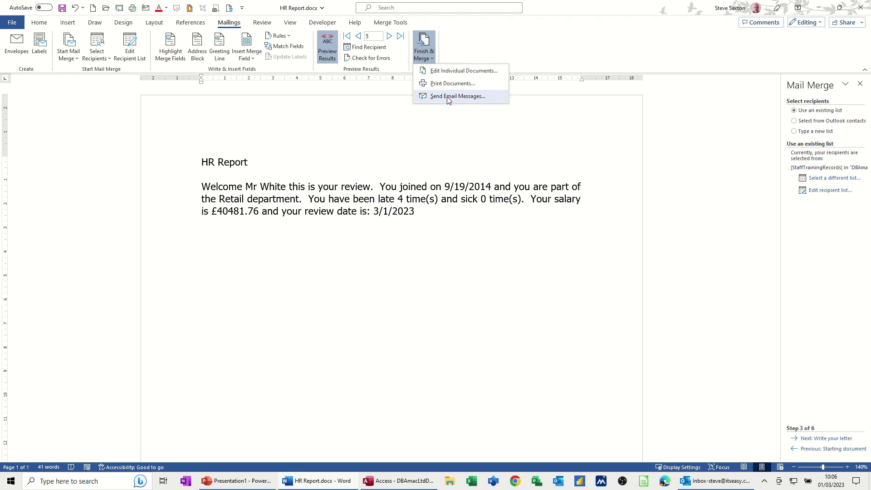
Step: Email the merged letters to all records with the subject 'Hr Report'
{"action": "left_click", "coordinate": [401, 36]}
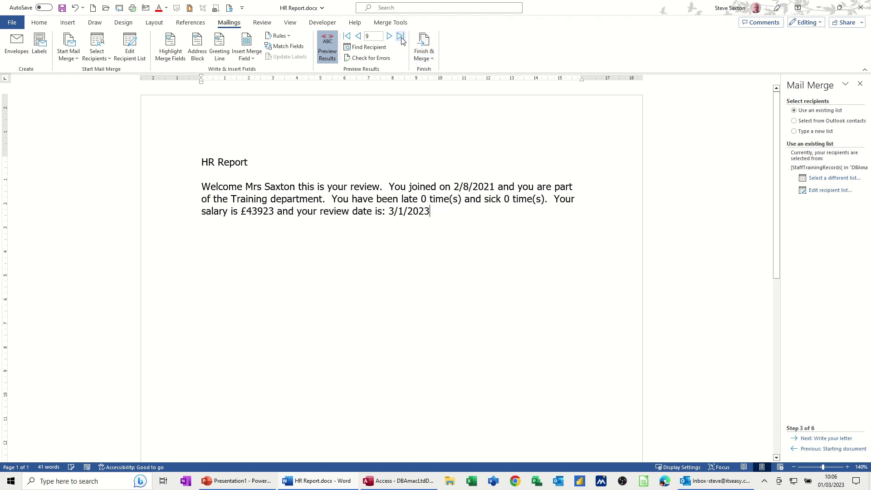
{"action": "left_click", "coordinate": [428, 57]}
{"action": "left_click", "coordinate": [453, 96]}
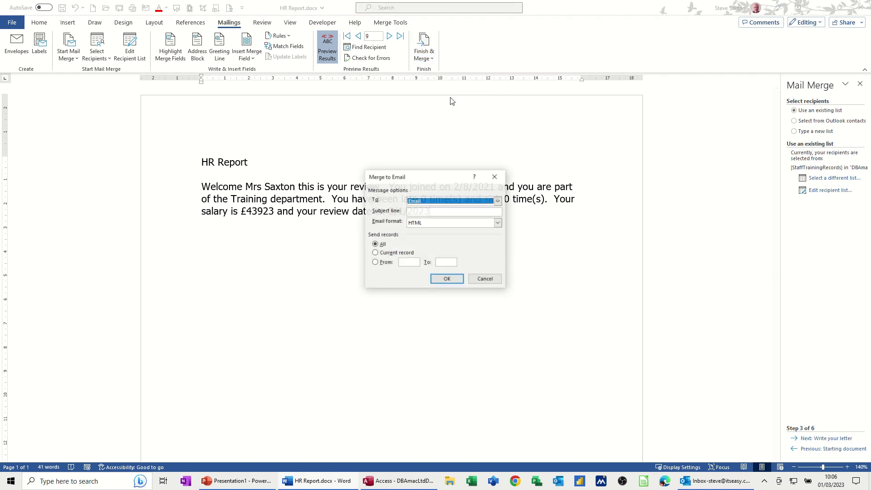
{"action": "left_click", "coordinate": [420, 212]}
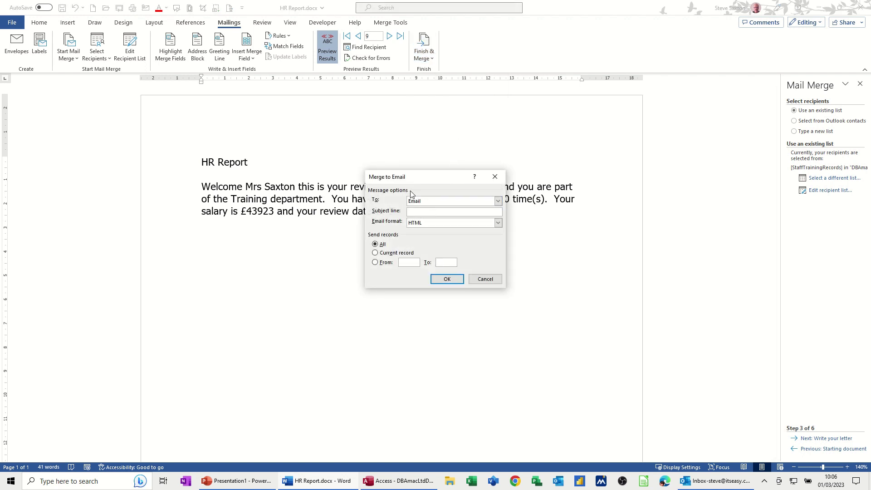
{"action": "type", "text": "Hr Report"}
{"action": "left_click", "coordinate": [446, 279]}
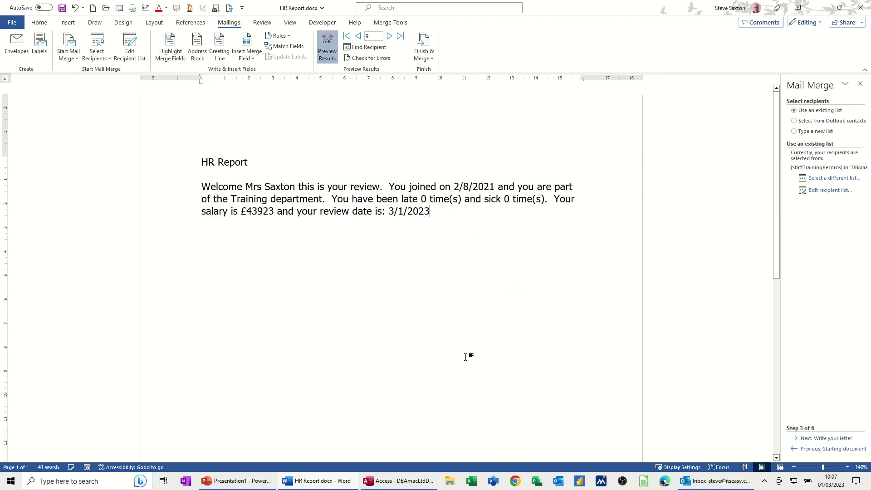
{"action": "left_click", "coordinate": [685, 480]}
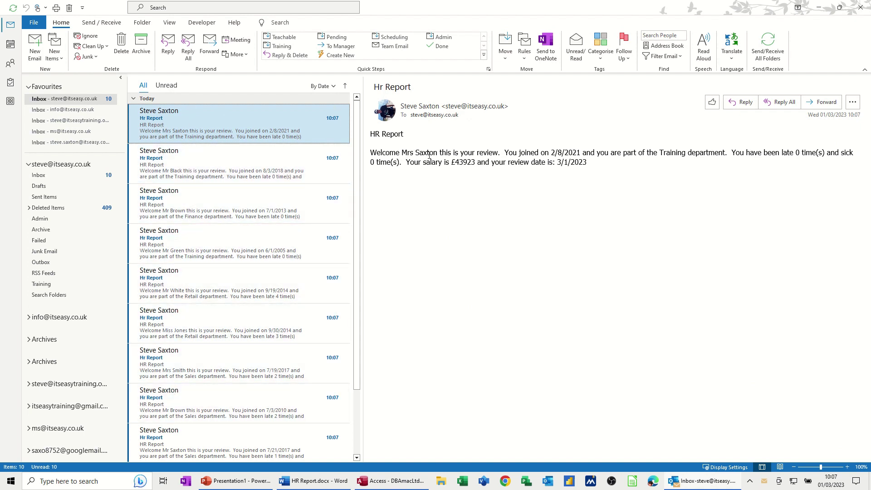
Step: Read the second, third and fourth Hr Report emails in the Outlook reading pane
{"action": "left_click", "coordinate": [247, 167]}
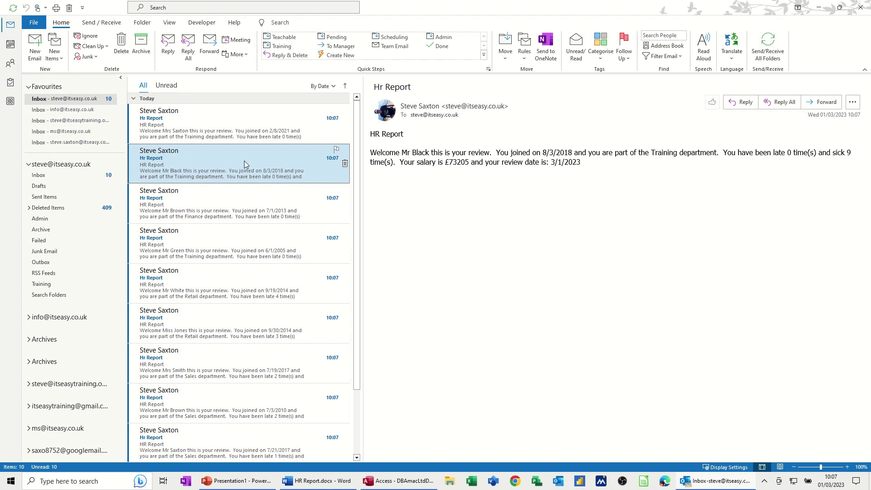
{"action": "left_click", "coordinate": [240, 217]}
{"action": "left_click", "coordinate": [173, 240]}
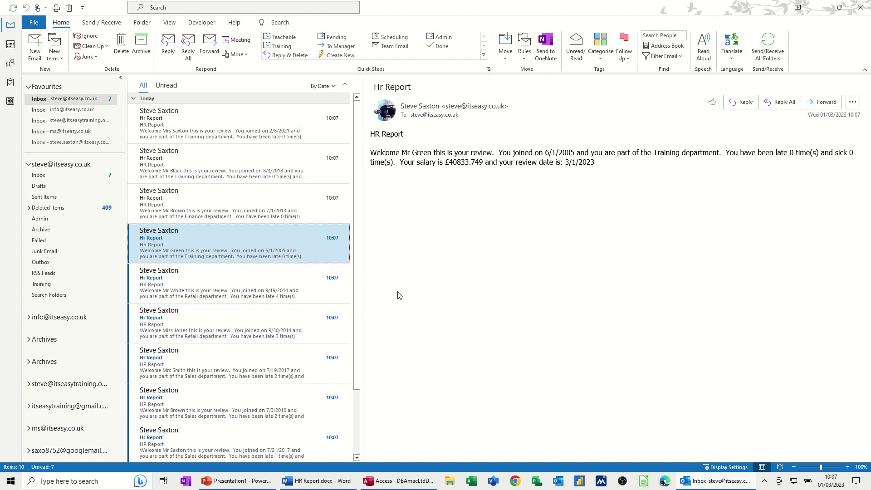
Step: Minimise Outlook, save HR Report.docx in Word, and close Word
{"action": "left_click", "coordinate": [819, 7]}
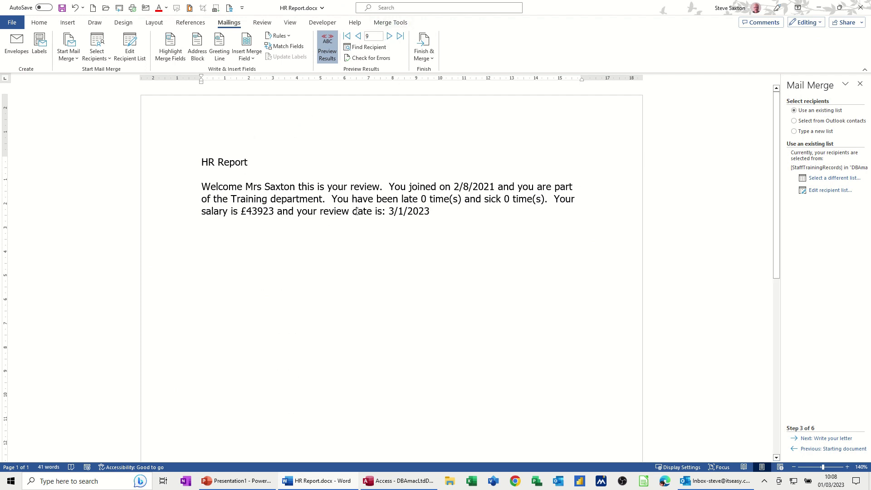
{"action": "left_click", "coordinate": [62, 8]}
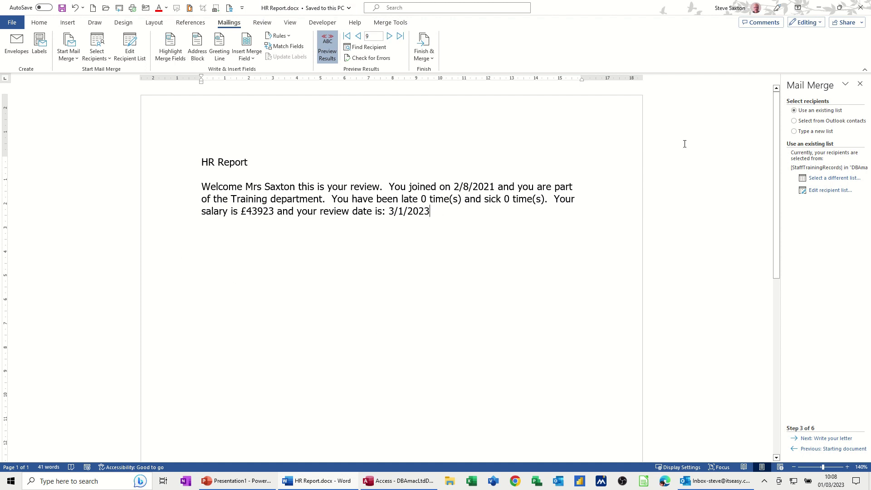
{"action": "left_click", "coordinate": [860, 7]}
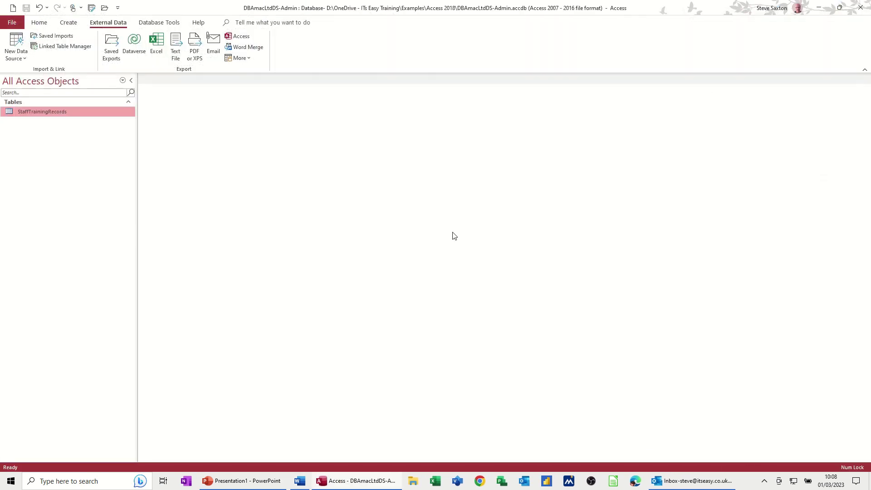
Step: Add a new staff record with StaffID 10, the employee's surname, a department and salary 34343
{"action": "double_click", "coordinate": [45, 111]}
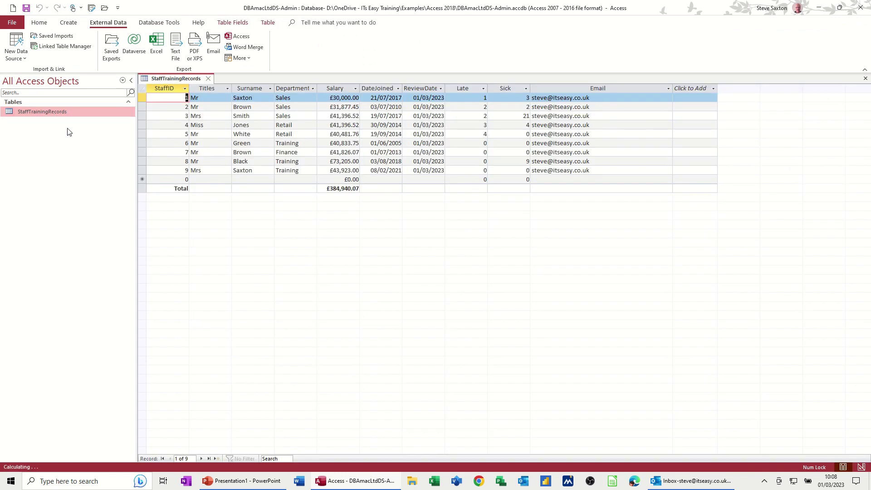
{"action": "left_click", "coordinate": [182, 180]}
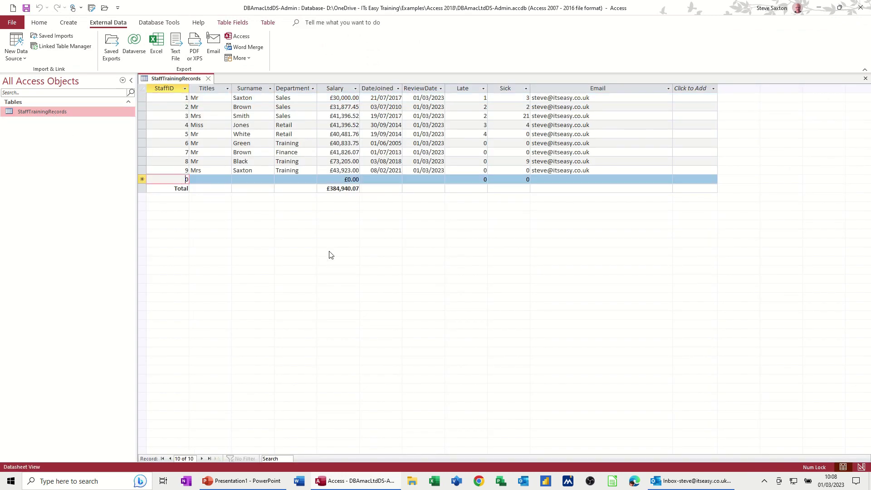
{"action": "type", "text": "10"}
{"action": "key", "text": "Tab"}
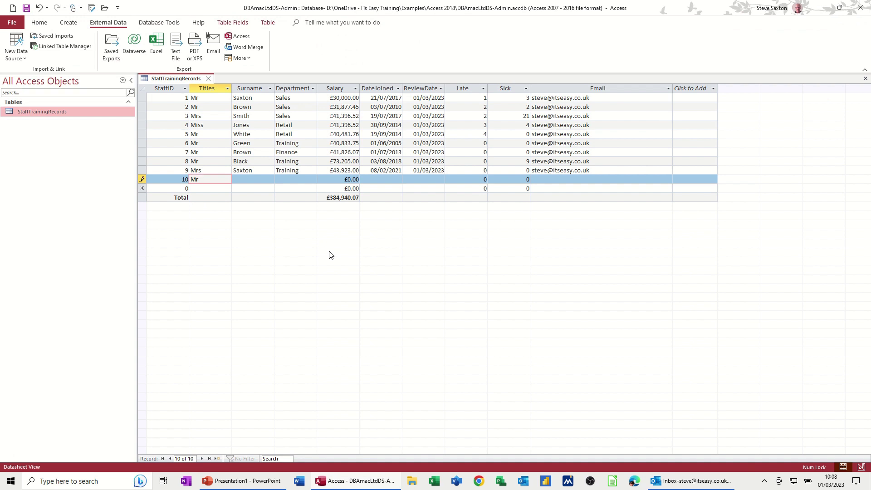
{"action": "key", "text": "Tab"}
{"action": "type", "text": "Graham"}
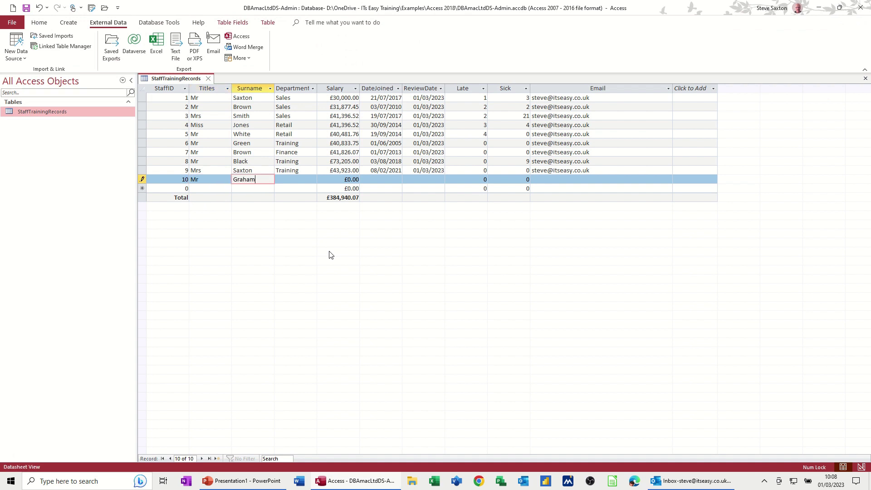
{"action": "key", "text": "Tab"}
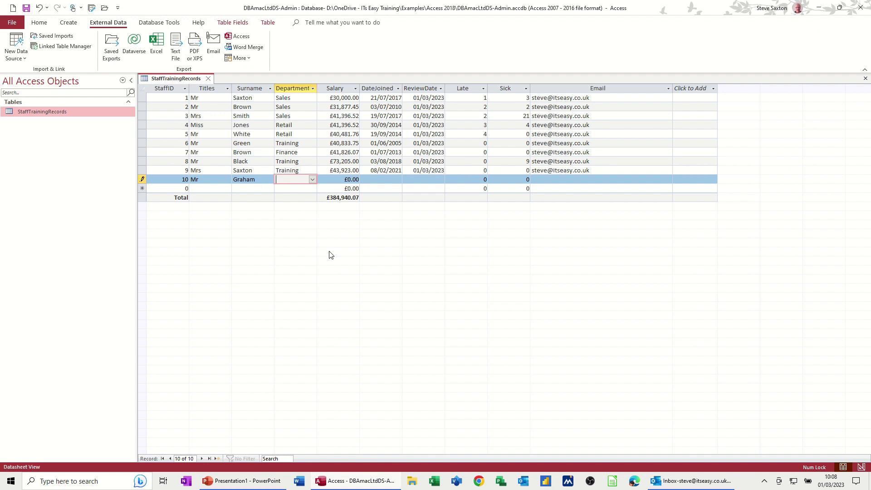
{"action": "type", "text": "t`"}
{"action": "key", "text": "Tab"}
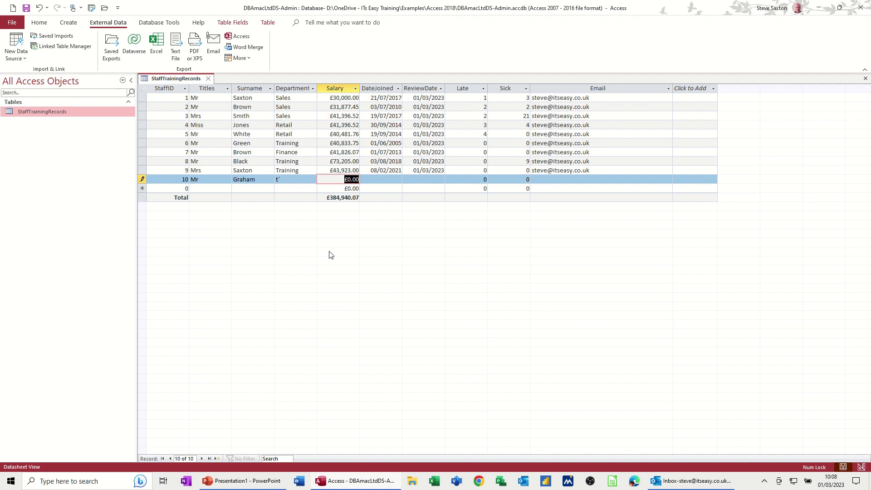
{"action": "type", "text": "34343"}
{"action": "key", "text": "Tab"}
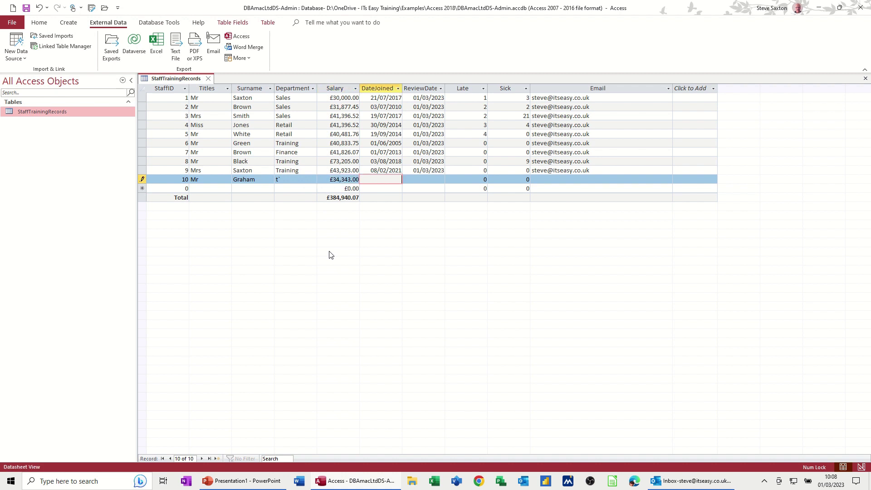
Step: Set DateJoined and ReviewDate to today, copy record 9's e-mail, then save and close the table
{"action": "key", "text": "ctrl+semicolon"}
{"action": "key", "text": "Tab"}
{"action": "key", "text": "ctrl+semicolon"}
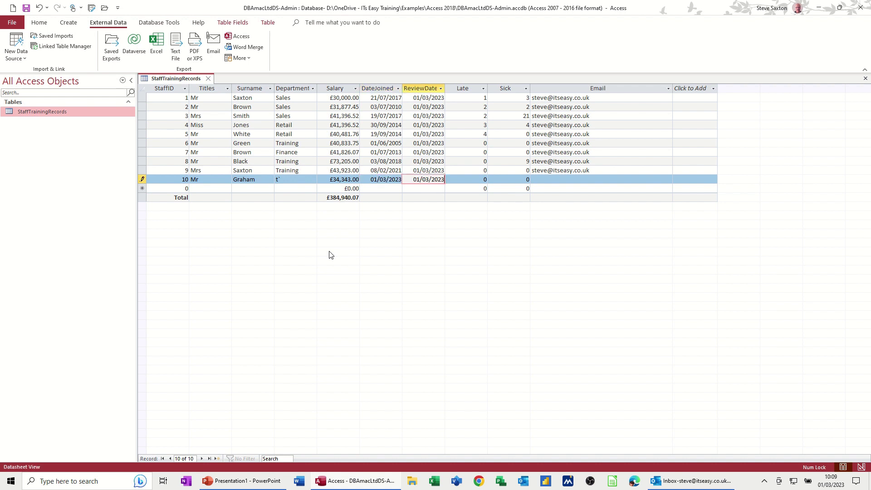
{"action": "left_click", "coordinate": [536, 179]}
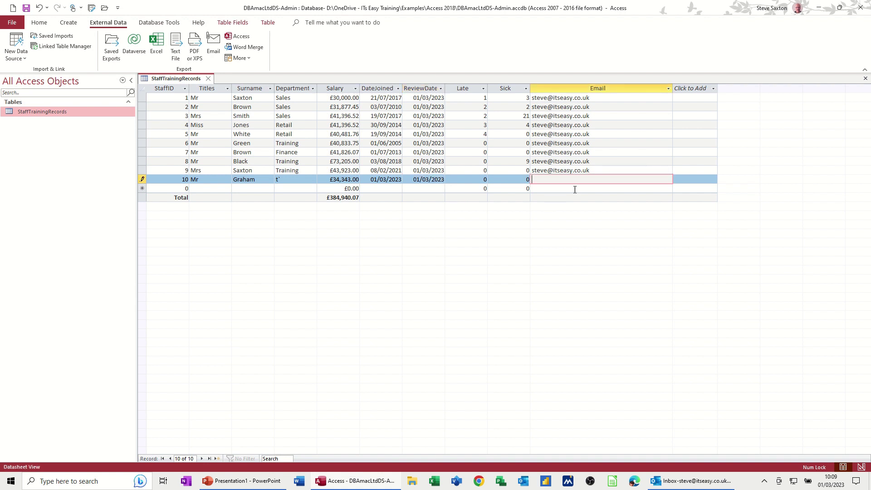
{"action": "left_click", "coordinate": [534, 172]}
{"action": "key", "text": "ctrl+c"}
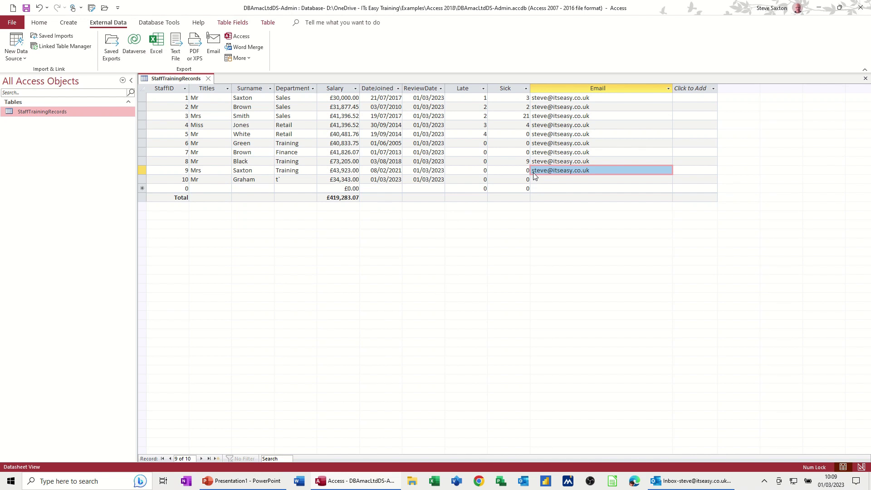
{"action": "left_click", "coordinate": [531, 180]}
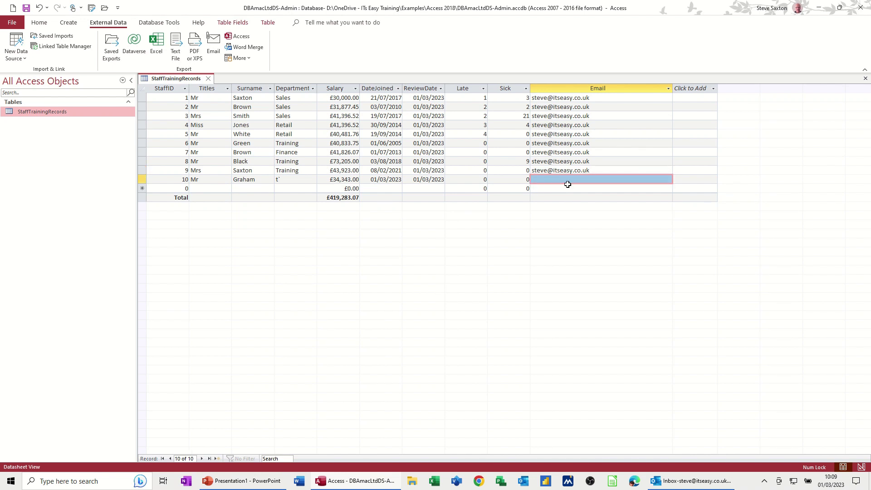
{"action": "key", "text": "ctrl+v"}
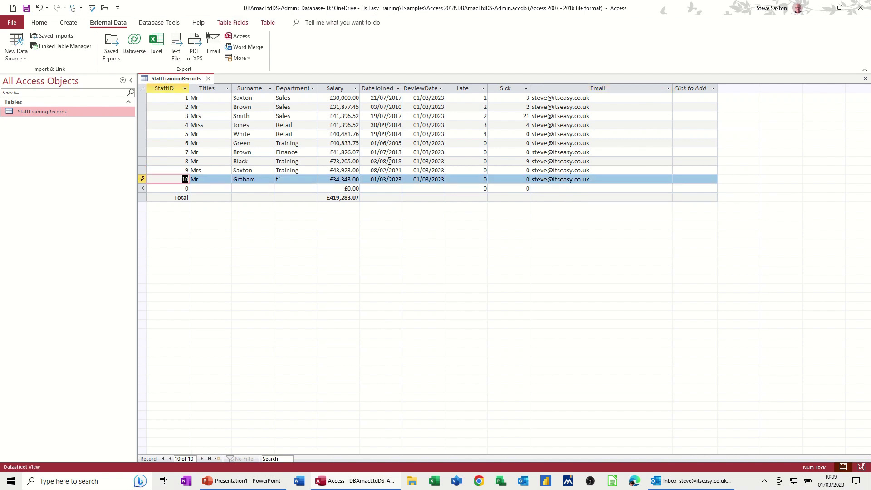
{"action": "left_click", "coordinate": [330, 188]}
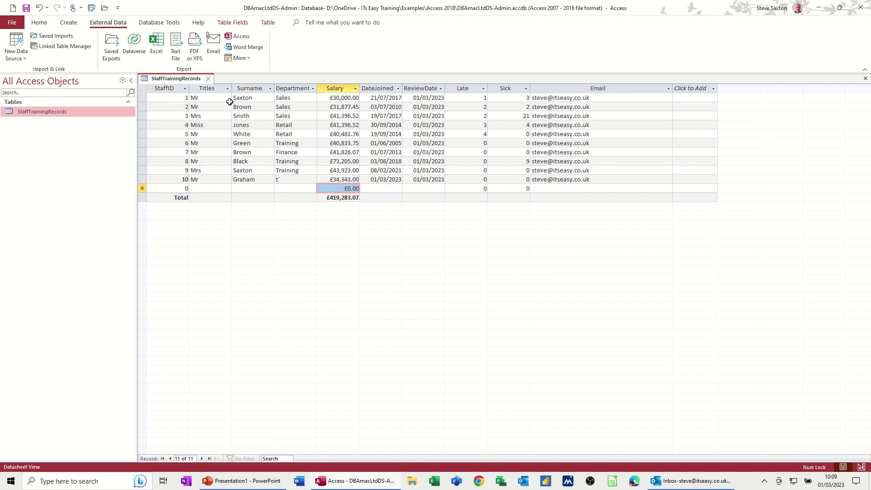
{"action": "left_click", "coordinate": [209, 79]}
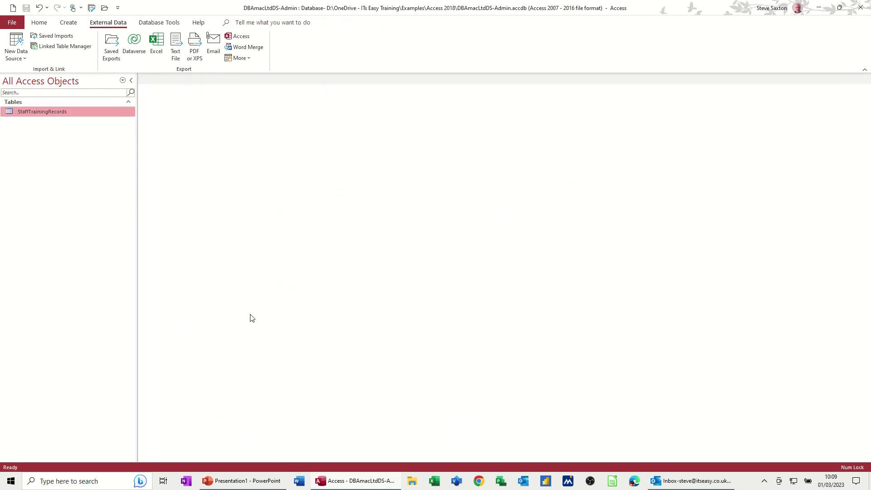
Step: Reopen HR Report.docx in Word from the recent documents, accepting the database data prompt
{"action": "left_click", "coordinate": [299, 481]}
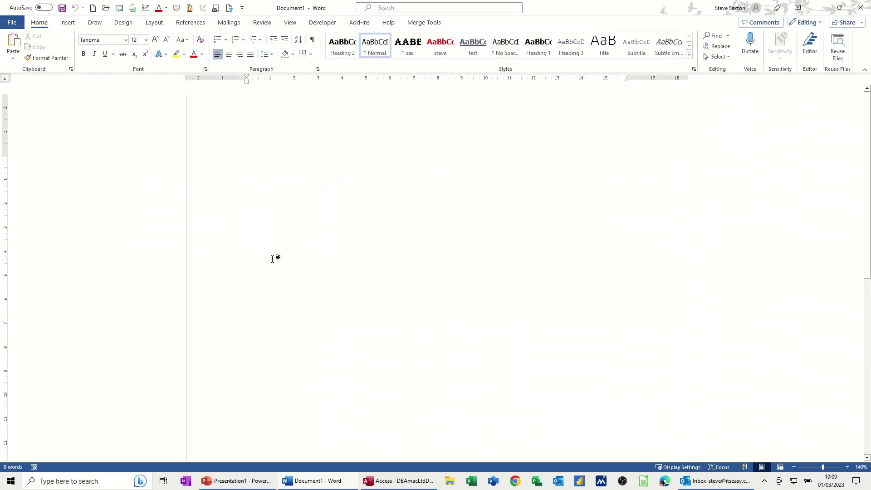
{"action": "left_click", "coordinate": [14, 25]}
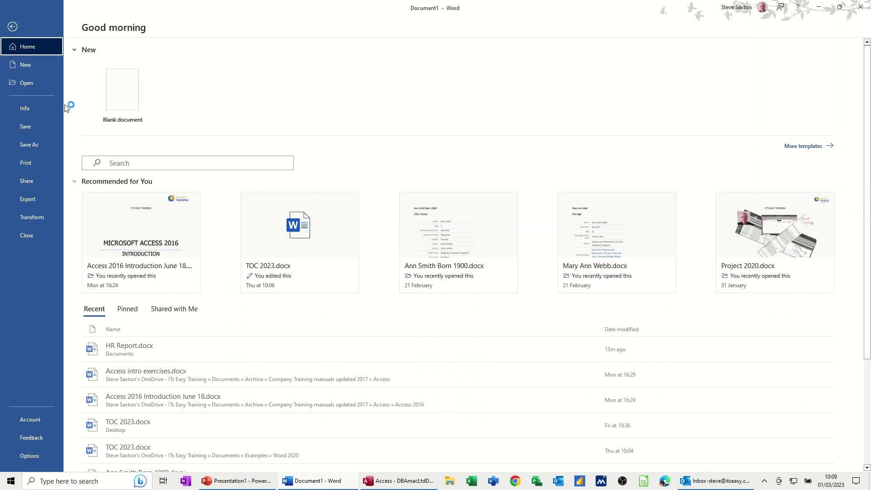
{"action": "left_click", "coordinate": [128, 345]}
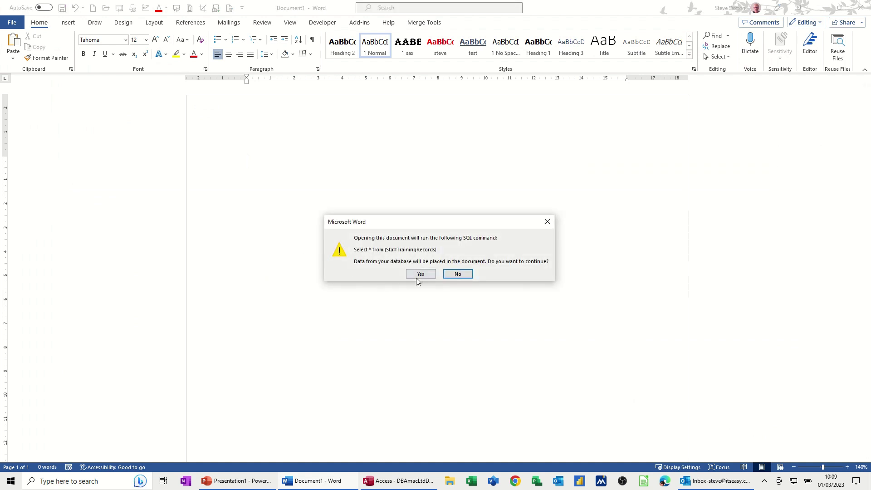
{"action": "left_click", "coordinate": [418, 277]}
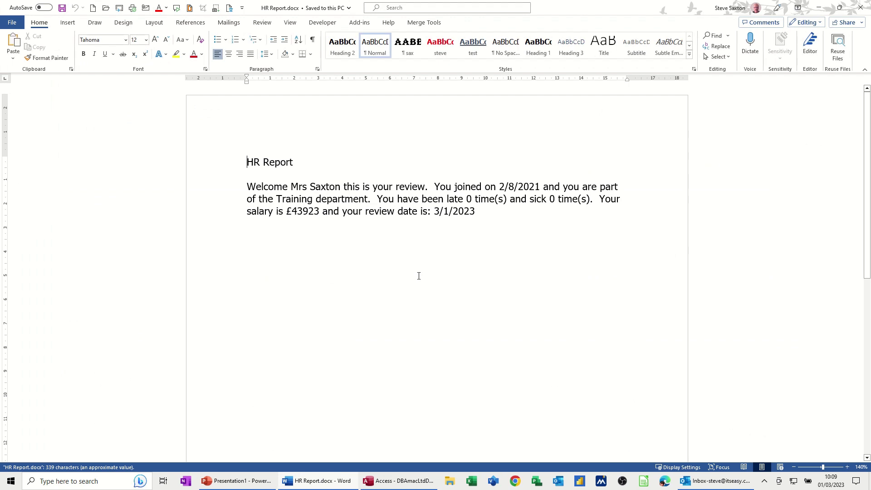
Step: Preview the merged letter for record 10, save HR Report, and close Word
{"action": "left_click", "coordinate": [229, 22]}
{"action": "left_click", "coordinate": [390, 35]}
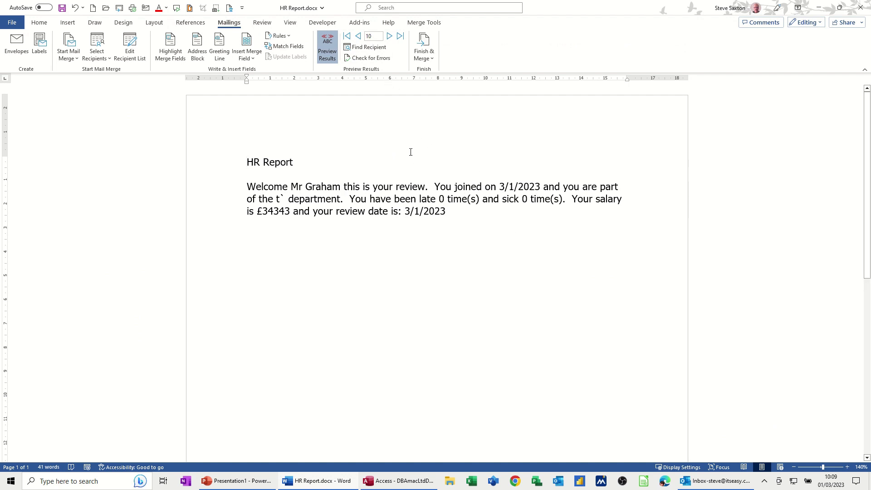
{"action": "left_click", "coordinate": [62, 8]}
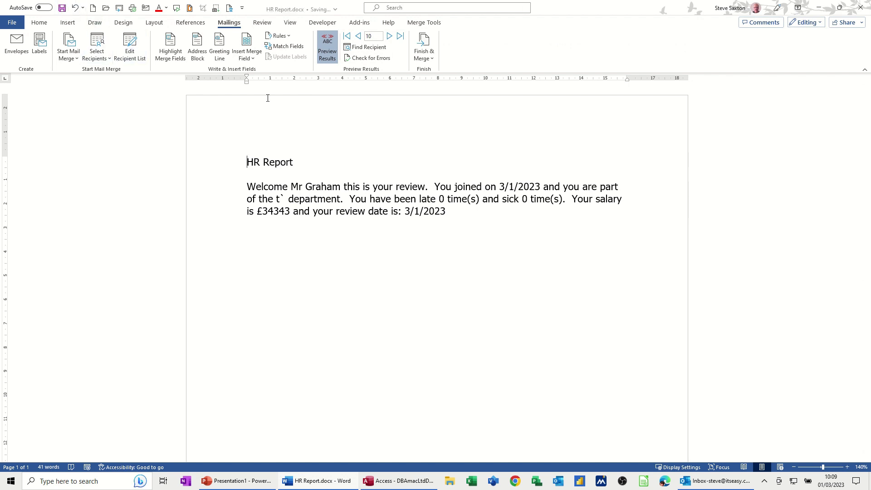
{"action": "left_click", "coordinate": [861, 7]}
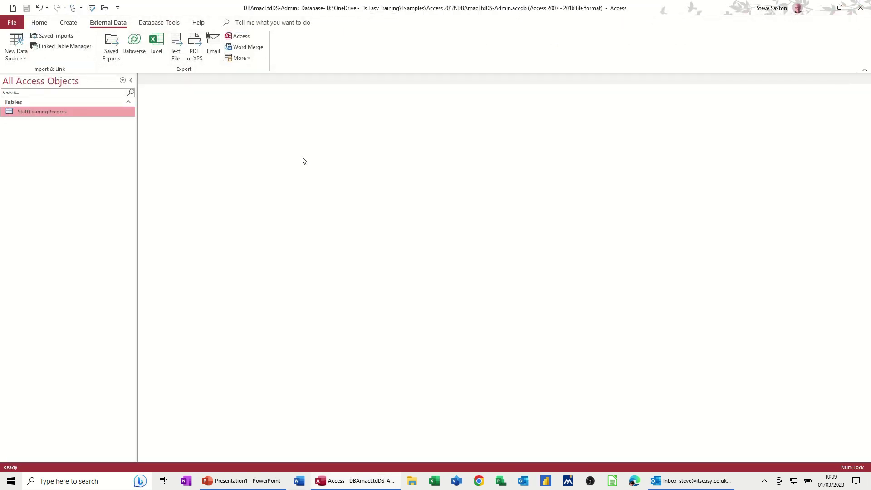
Step: In the StaffTrainingRecords table, fix record 10's Department entry to read Training
{"action": "double_click", "coordinate": [44, 113]}
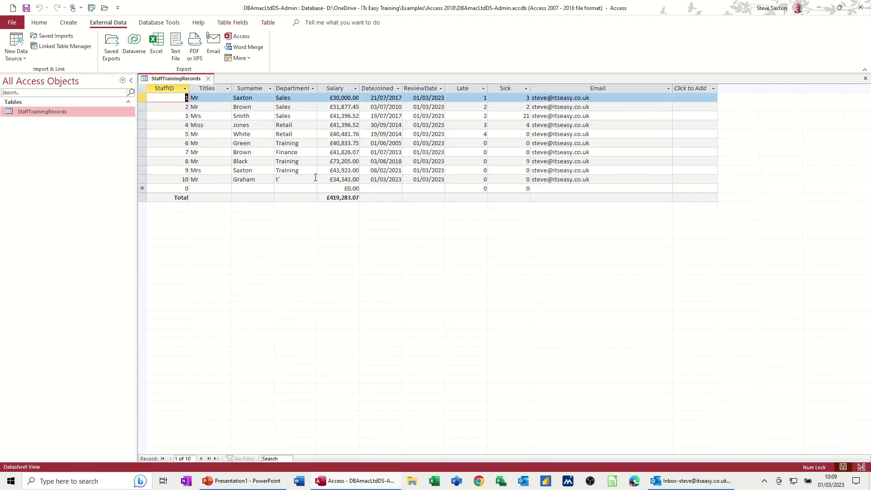
{"action": "left_click", "coordinate": [281, 179]}
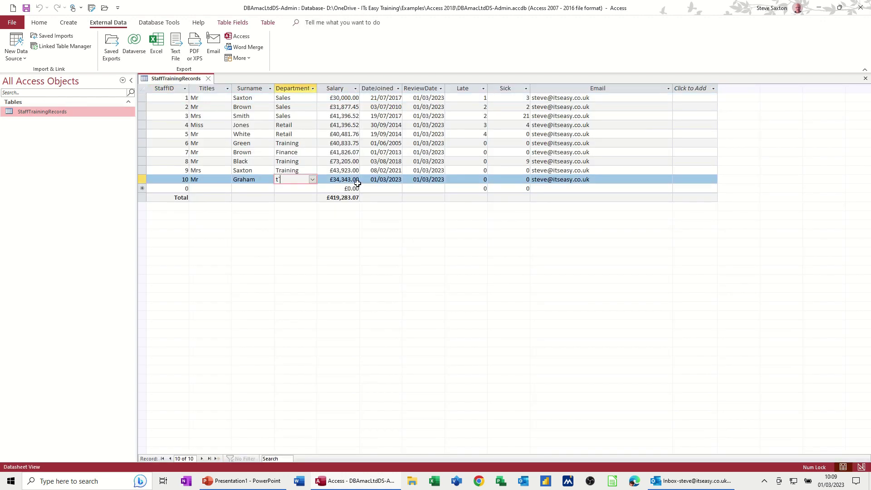
{"action": "key", "text": "BackSpace"}
{"action": "type", "text": "t"}
{"action": "left_click", "coordinate": [261, 188]}
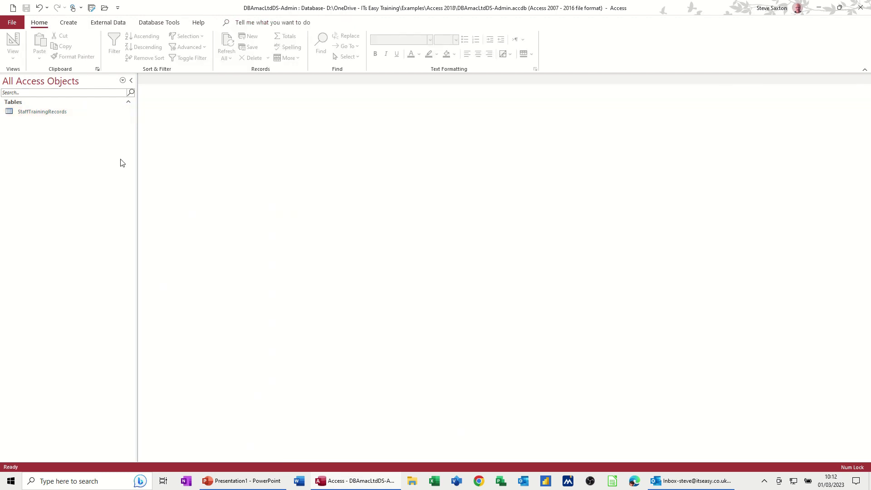
Step: Select the StaffTrainingRecords table in the Navigation Pane as the report source
{"action": "left_click", "coordinate": [26, 115]}
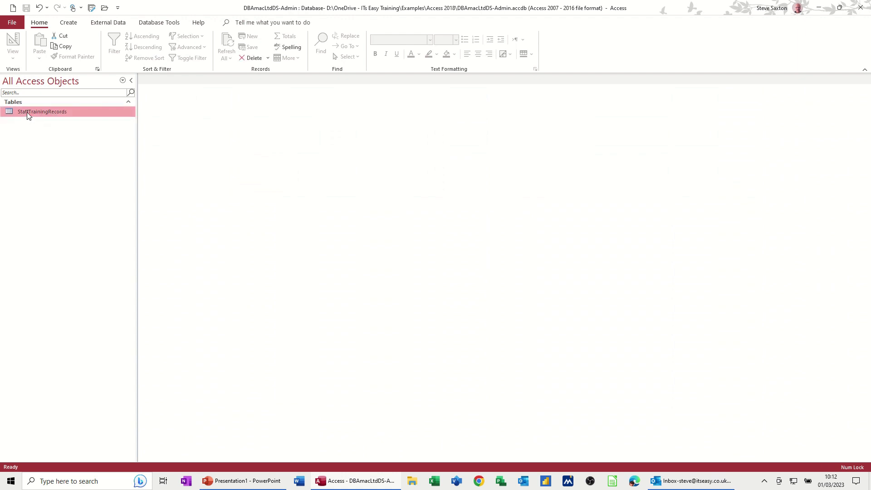
{"action": "left_click", "coordinate": [68, 23]}
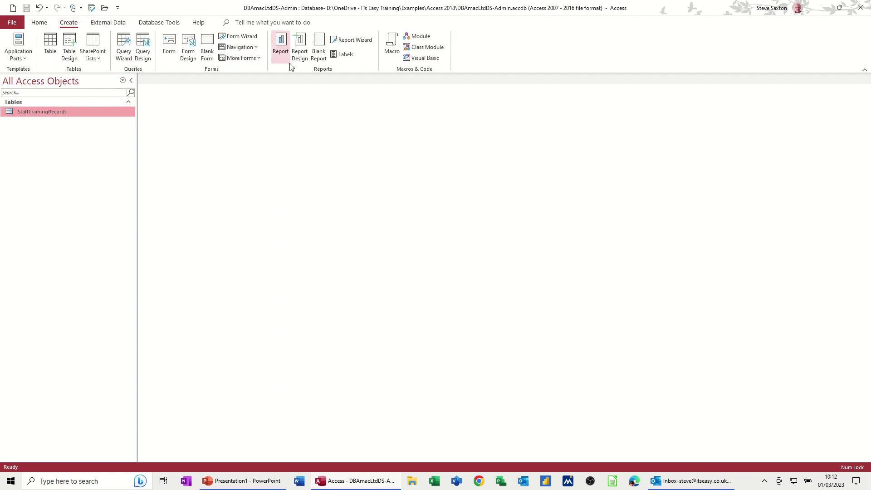
Step: Start a Report Wizard report using all StaffTrainingRecords fields except DateJoined and Email
{"action": "left_click", "coordinate": [351, 41]}
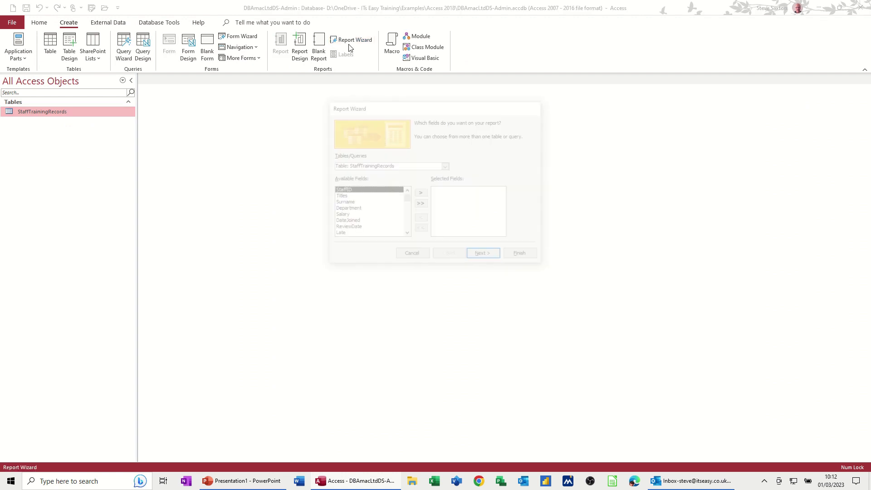
{"action": "left_click", "coordinate": [421, 204]}
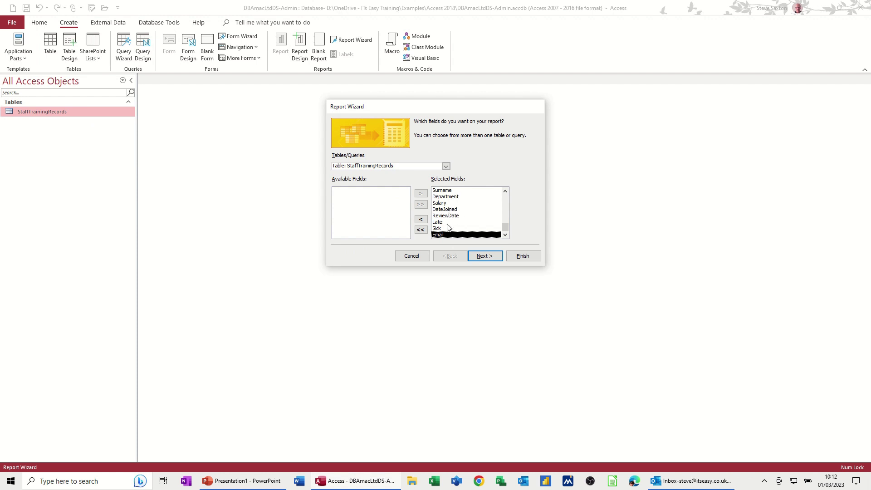
{"action": "left_click", "coordinate": [442, 209]}
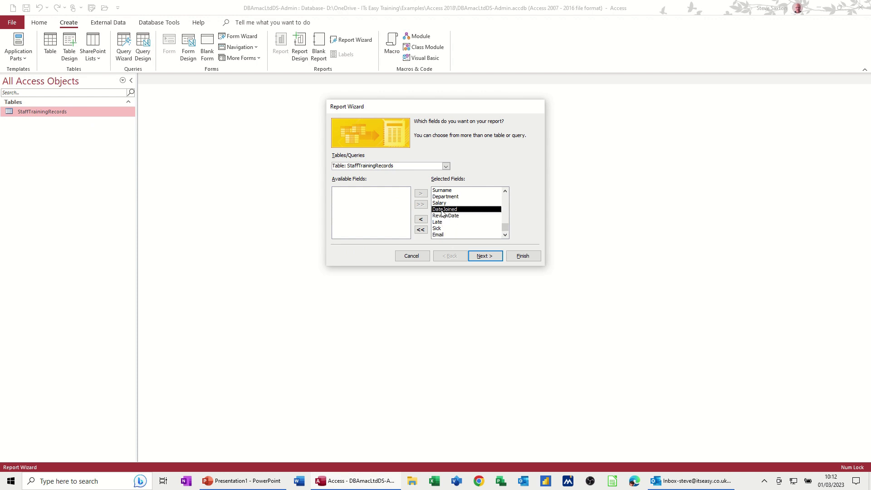
{"action": "left_click", "coordinate": [421, 219]}
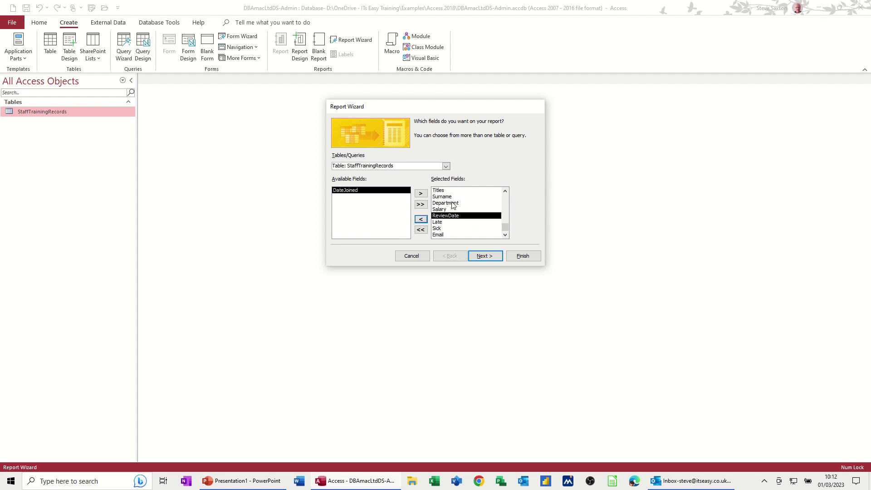
{"action": "left_click", "coordinate": [440, 235]}
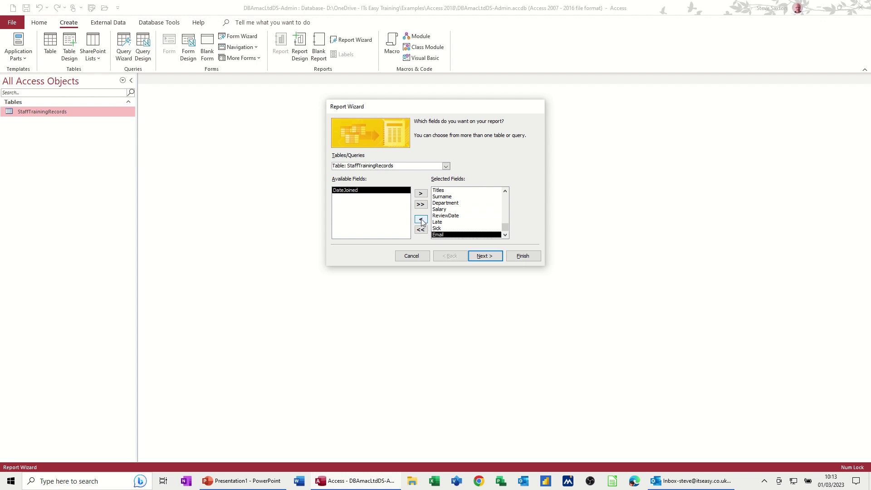
{"action": "left_click", "coordinate": [420, 220]}
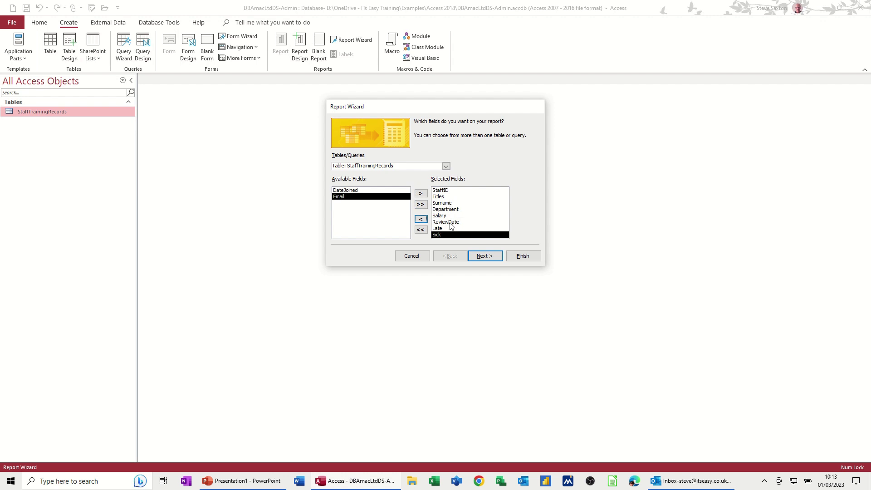
{"action": "left_click", "coordinate": [479, 255]}
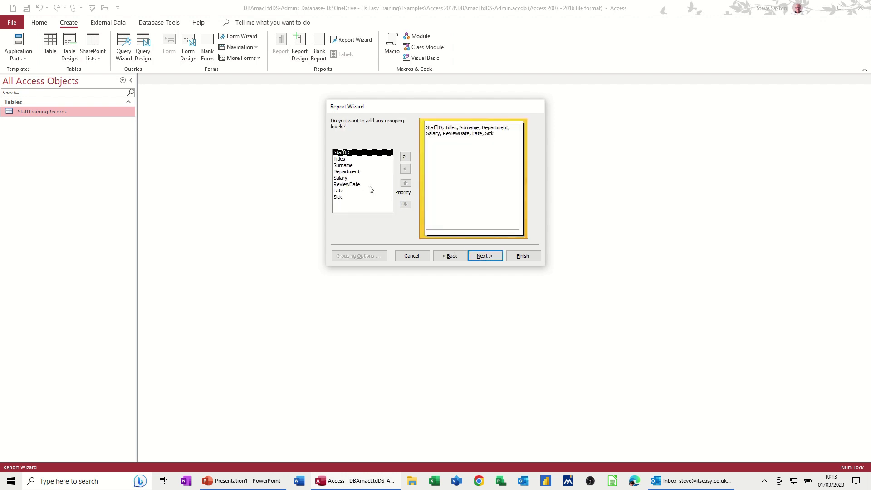
Step: Group the wizard report by Department, keeping the default sort order
{"action": "left_click", "coordinate": [354, 172]}
{"action": "left_click", "coordinate": [405, 156]}
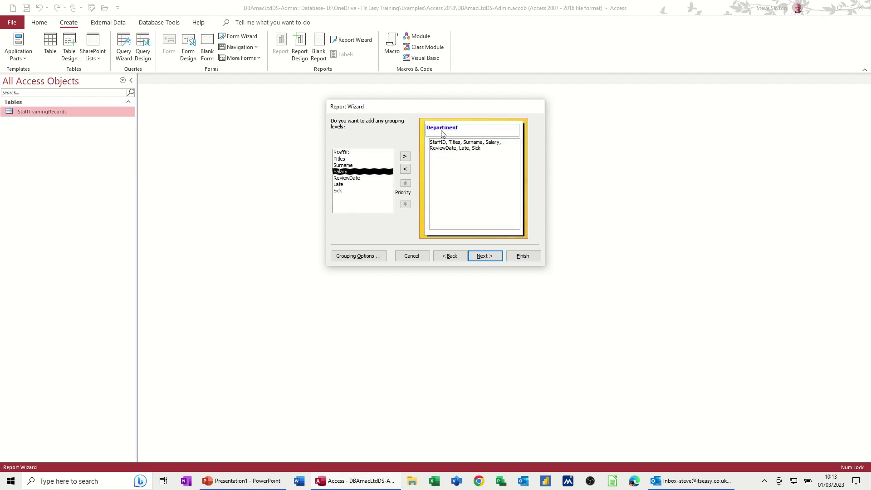
{"action": "left_click", "coordinate": [485, 257]}
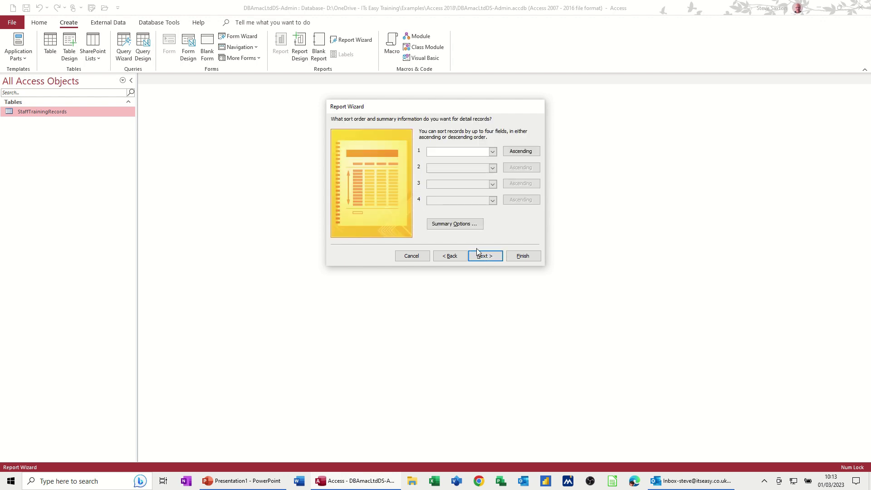
{"action": "left_click", "coordinate": [483, 256]}
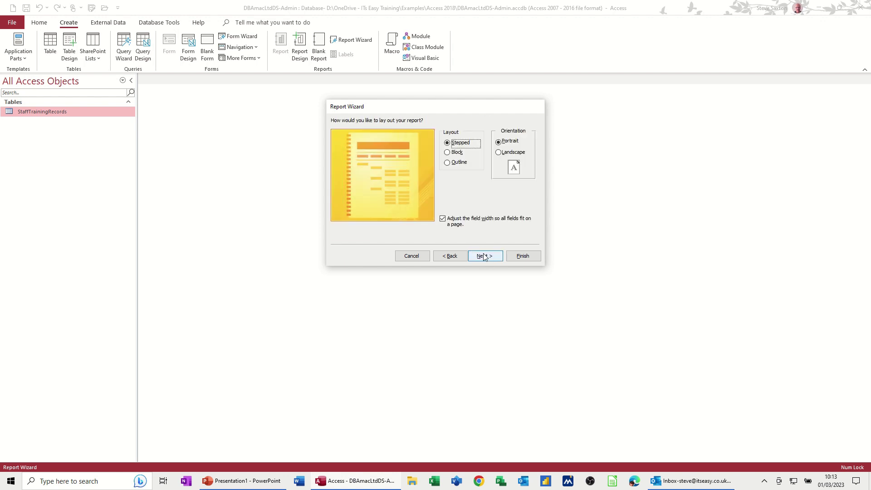
Step: Make the report landscape, title it RptStaffTrainingRecords, and finish to preview
{"action": "left_click", "coordinate": [501, 153]}
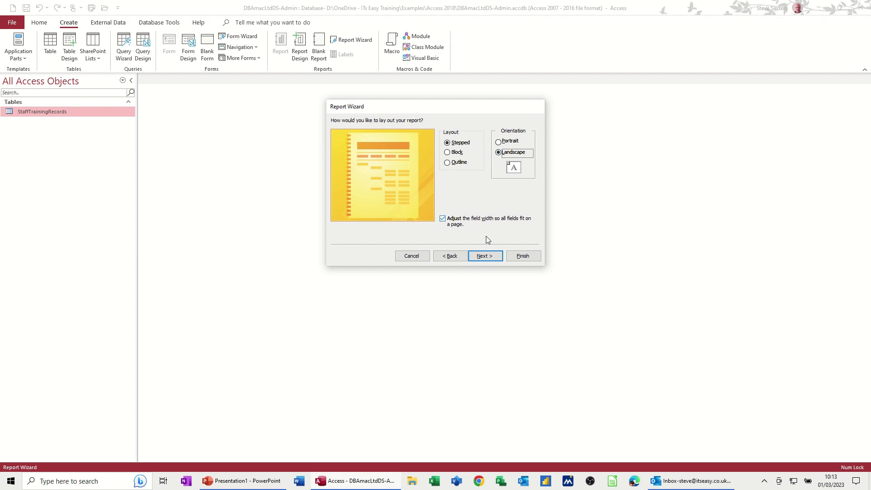
{"action": "left_click", "coordinate": [483, 257]}
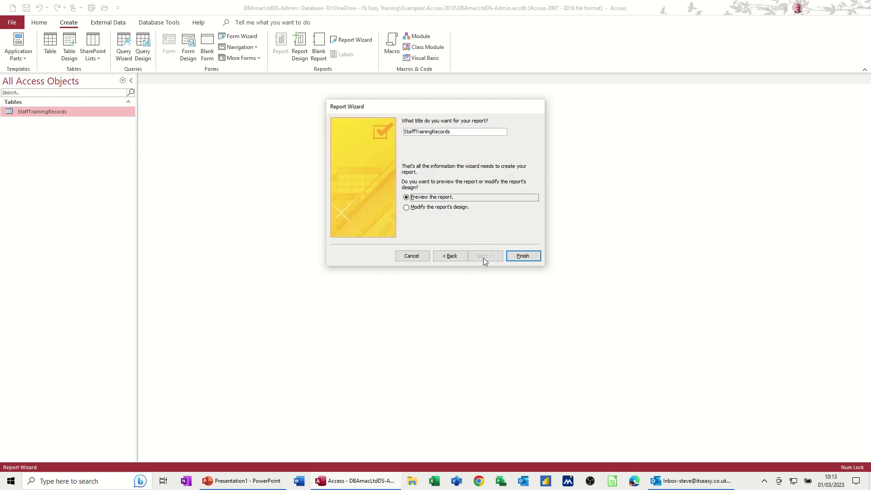
{"action": "left_click", "coordinate": [405, 133]}
{"action": "type", "text": "Rpt"}
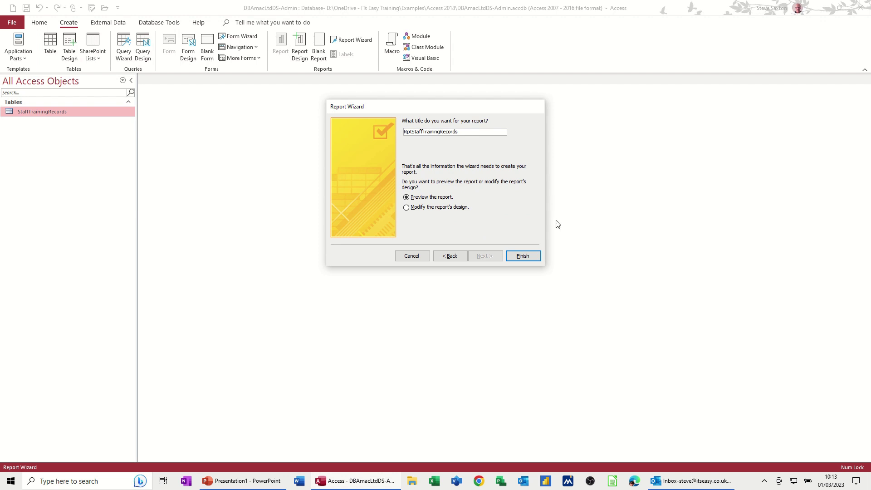
{"action": "left_click", "coordinate": [522, 256]}
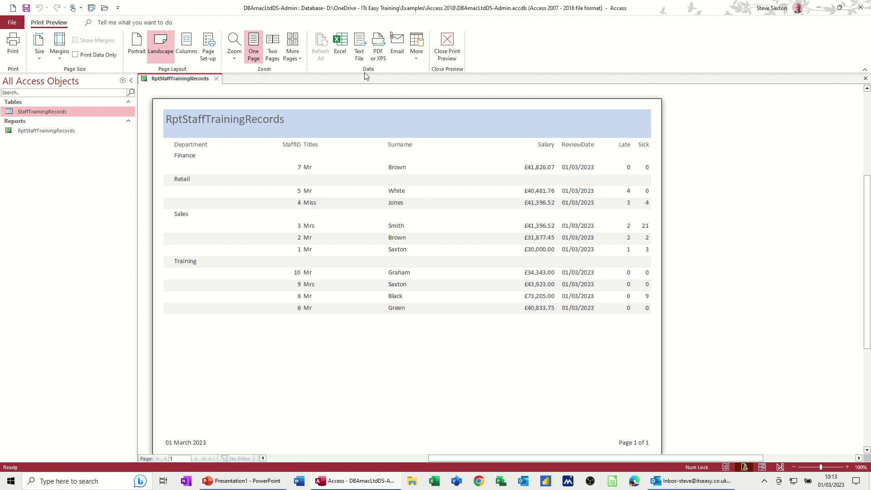
Step: Export RptStaffTrainingRecords as a Word RTF file to Documents without saving export steps
{"action": "left_click", "coordinate": [415, 57]}
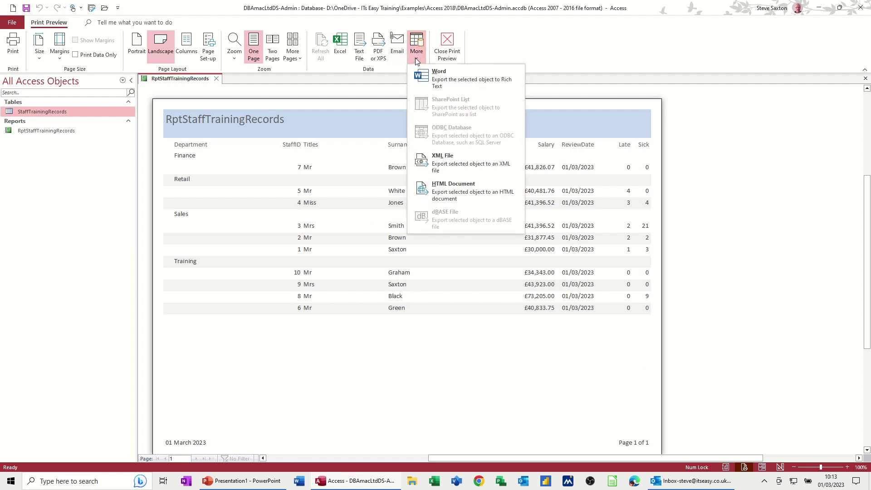
{"action": "left_click", "coordinate": [461, 86]}
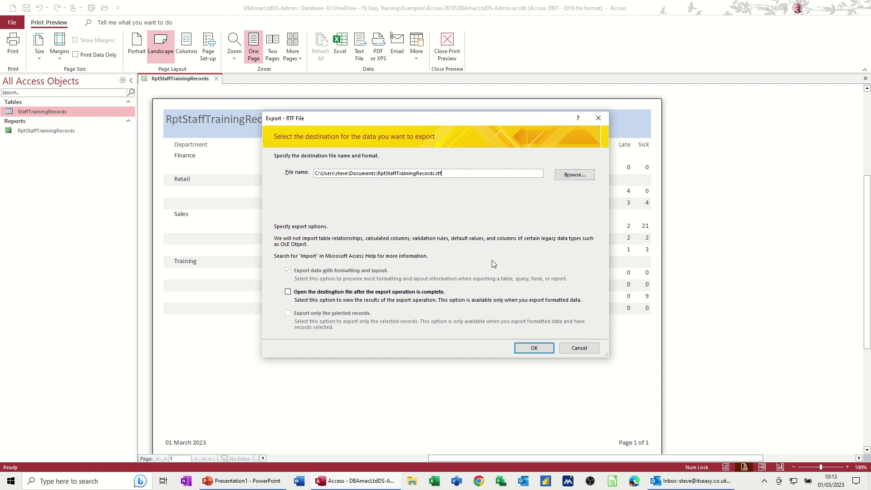
{"action": "left_click", "coordinate": [529, 348]}
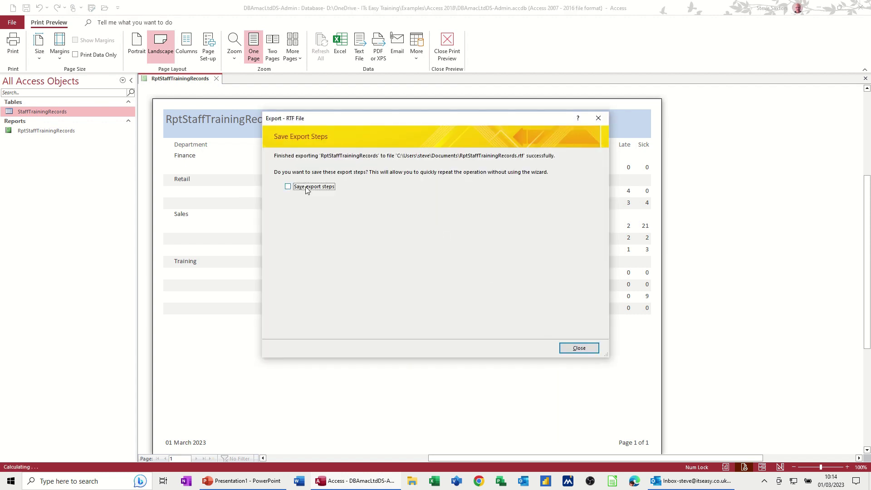
{"action": "left_click", "coordinate": [575, 354]}
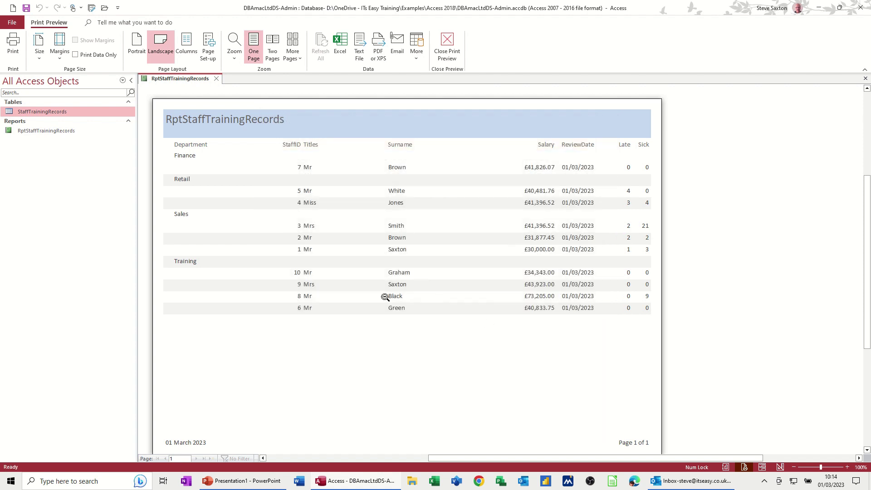
Step: In Word, open RptStaffTrainingRecords.rtf from the Documents folder
{"action": "left_click", "coordinate": [299, 482]}
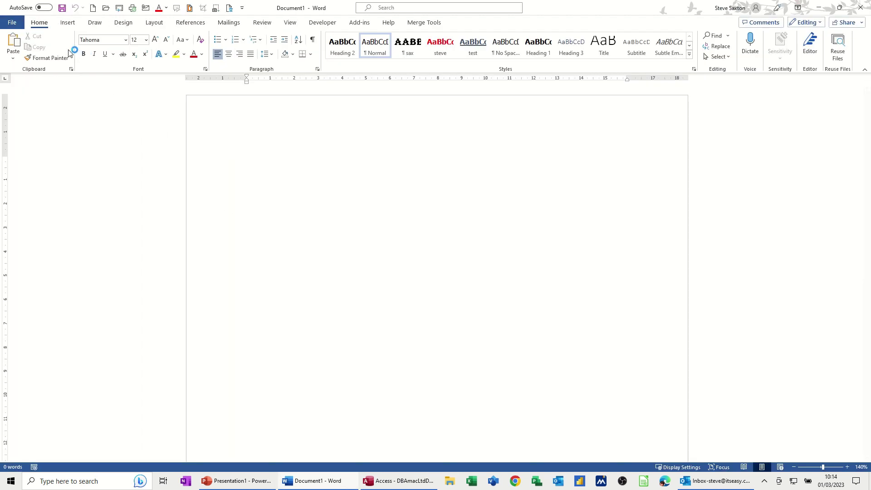
{"action": "left_click", "coordinate": [12, 22]}
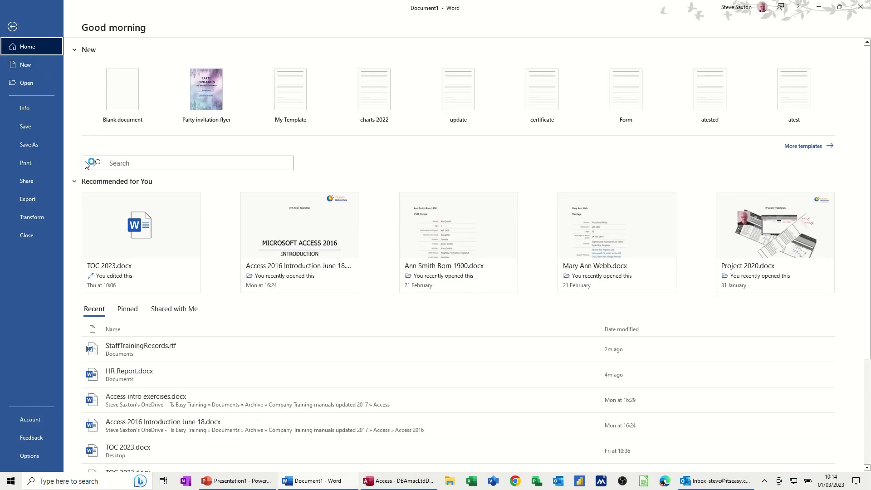
{"action": "left_click", "coordinate": [34, 84]}
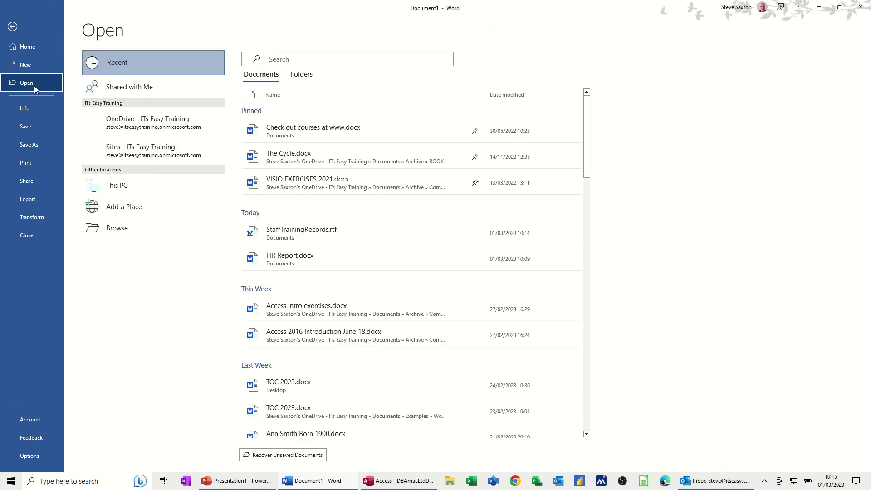
{"action": "left_click", "coordinate": [116, 229]}
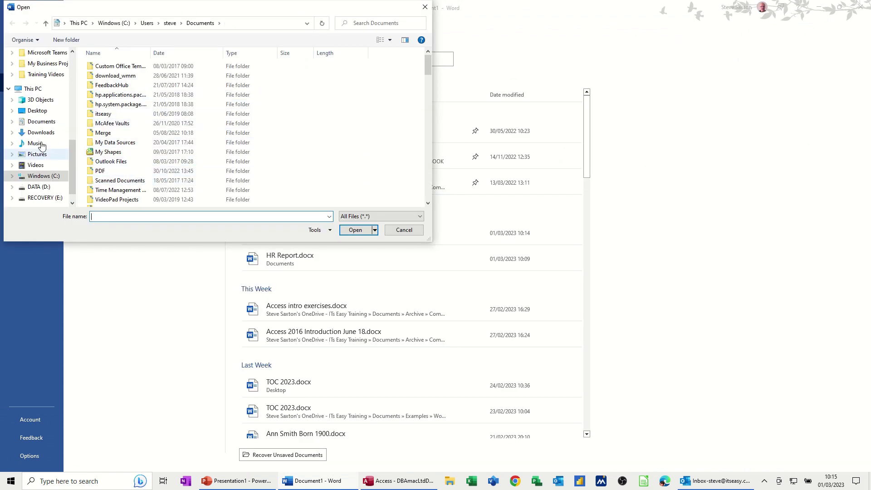
{"action": "left_click", "coordinate": [39, 126]}
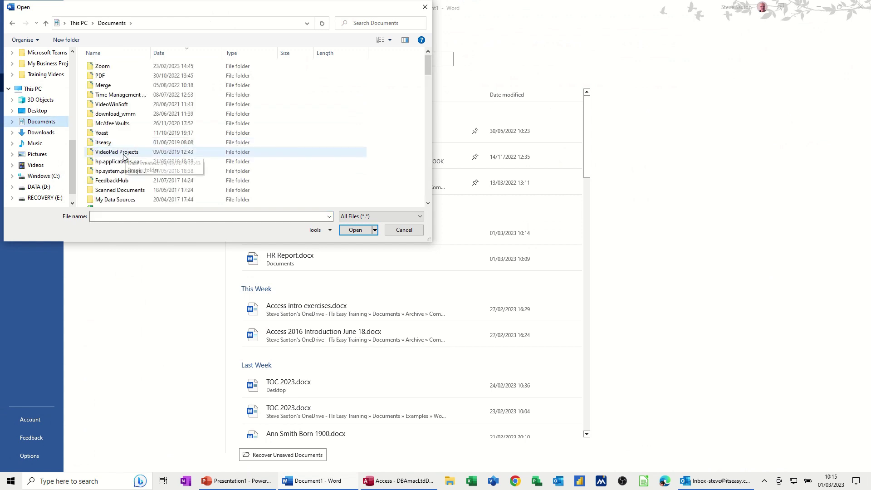
{"action": "left_click", "coordinate": [107, 182]}
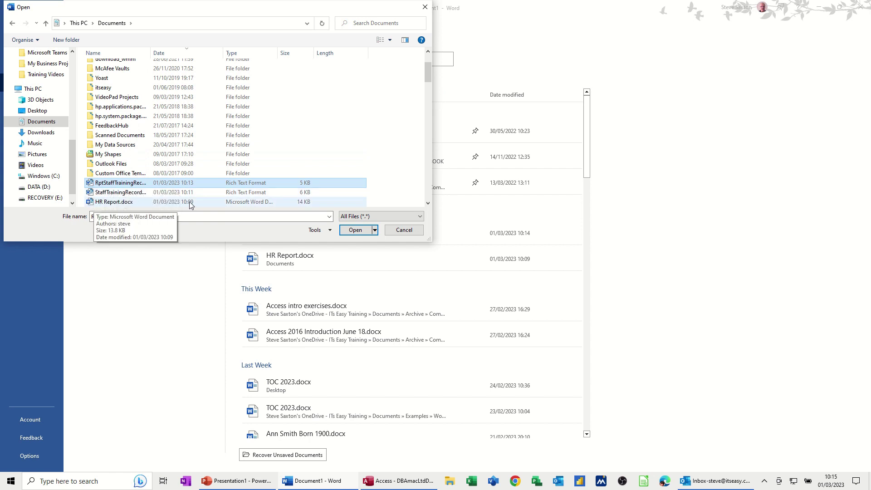
{"action": "double_click", "coordinate": [108, 183]}
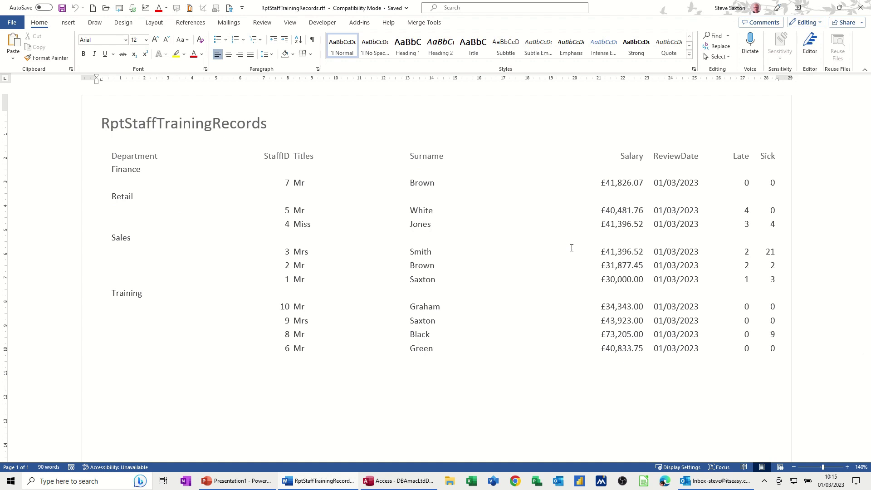
{"action": "left_click", "coordinate": [215, 179]}
{"action": "left_click", "coordinate": [122, 157]}
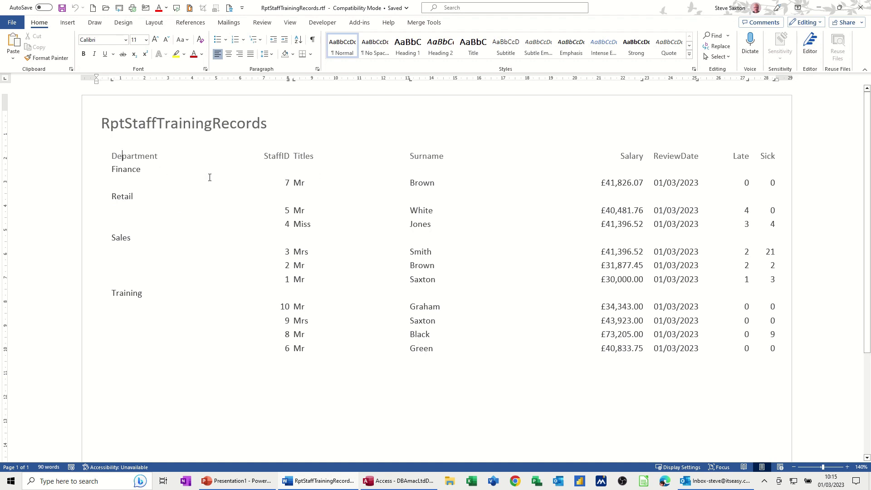
{"action": "left_click", "coordinate": [412, 208]}
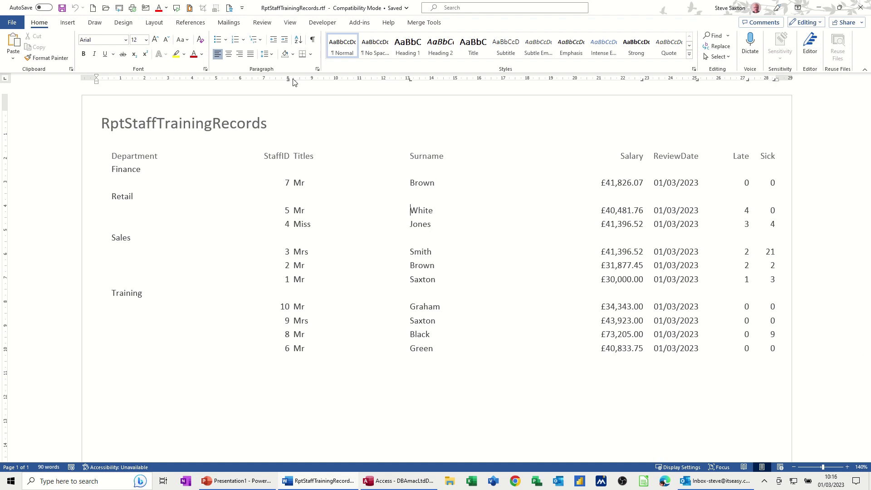
{"action": "left_click_drag", "start_coordinate": [293, 81], "coordinate": [294, 82]}
{"action": "left_click_drag", "start_coordinate": [410, 83], "coordinate": [411, 84]}
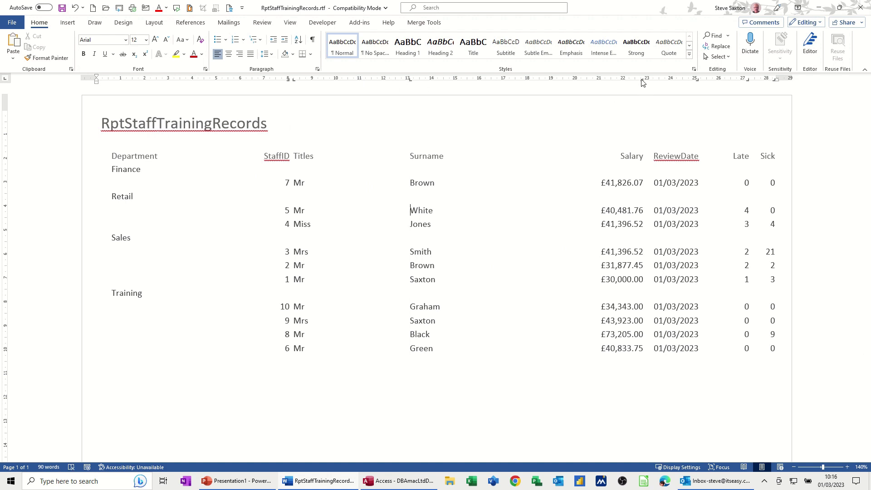
{"action": "left_click_drag", "start_coordinate": [643, 80], "coordinate": [643, 82]}
{"action": "left_click_drag", "start_coordinate": [697, 82], "coordinate": [748, 82]}
{"action": "left_click_drag", "start_coordinate": [290, 83], "coordinate": [290, 83]}
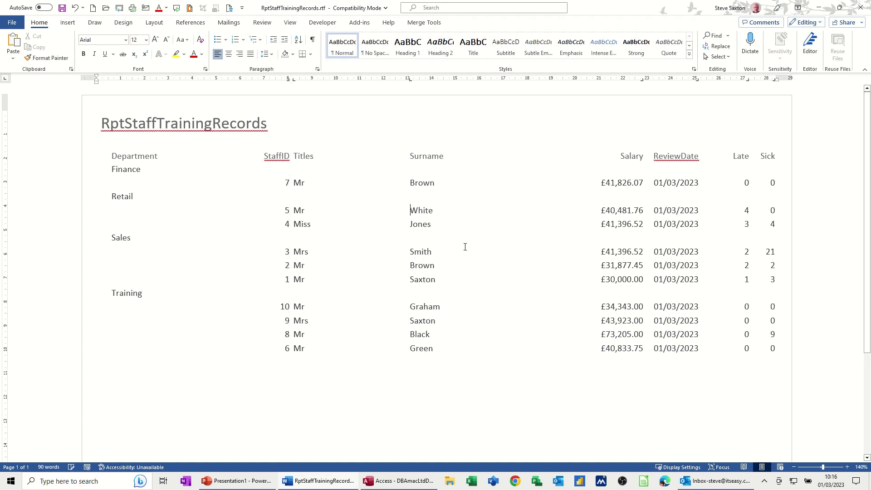